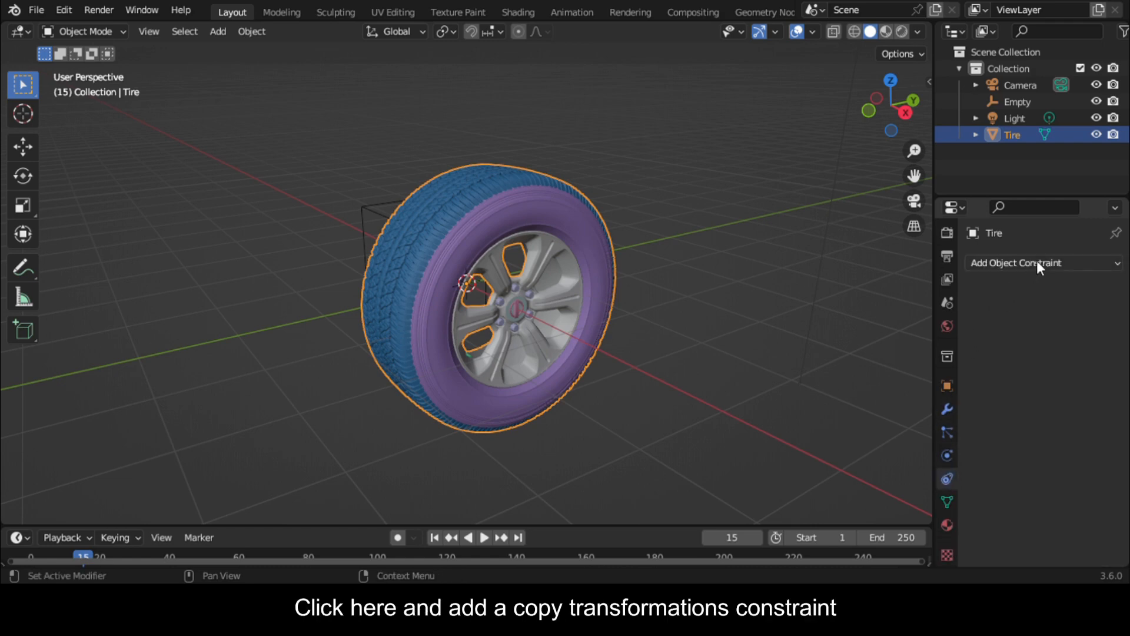
Add a Copy Transforms constraint to the tire and pick the cube-shaped empty in the viewport as its target
{"action": "left_click", "coordinate": [1037, 263]}
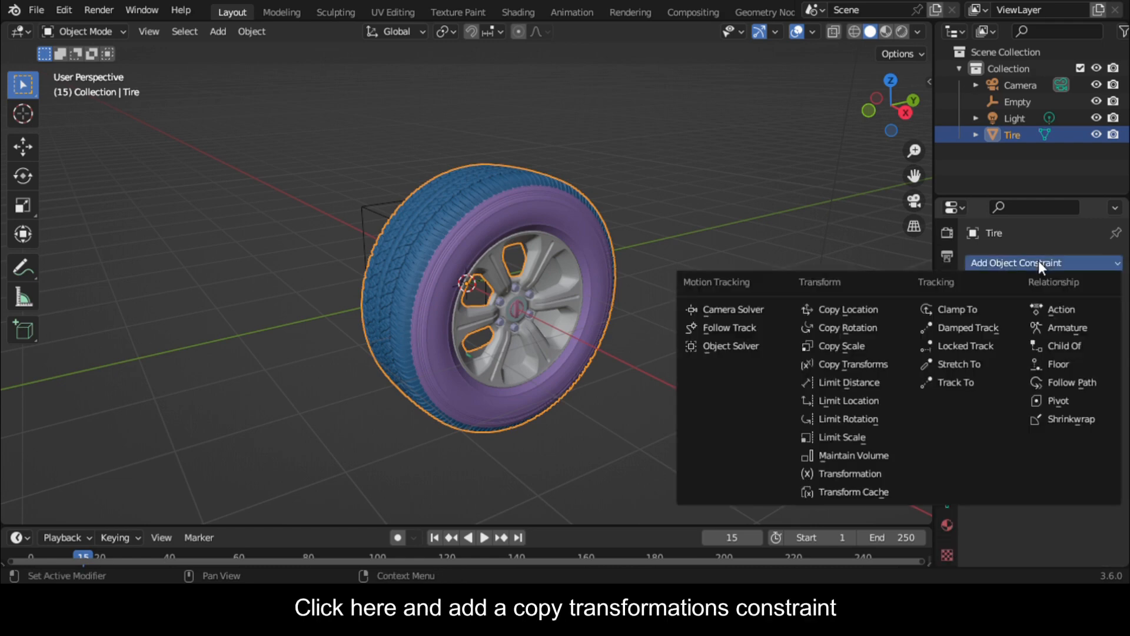
{"action": "left_click", "coordinate": [881, 365]}
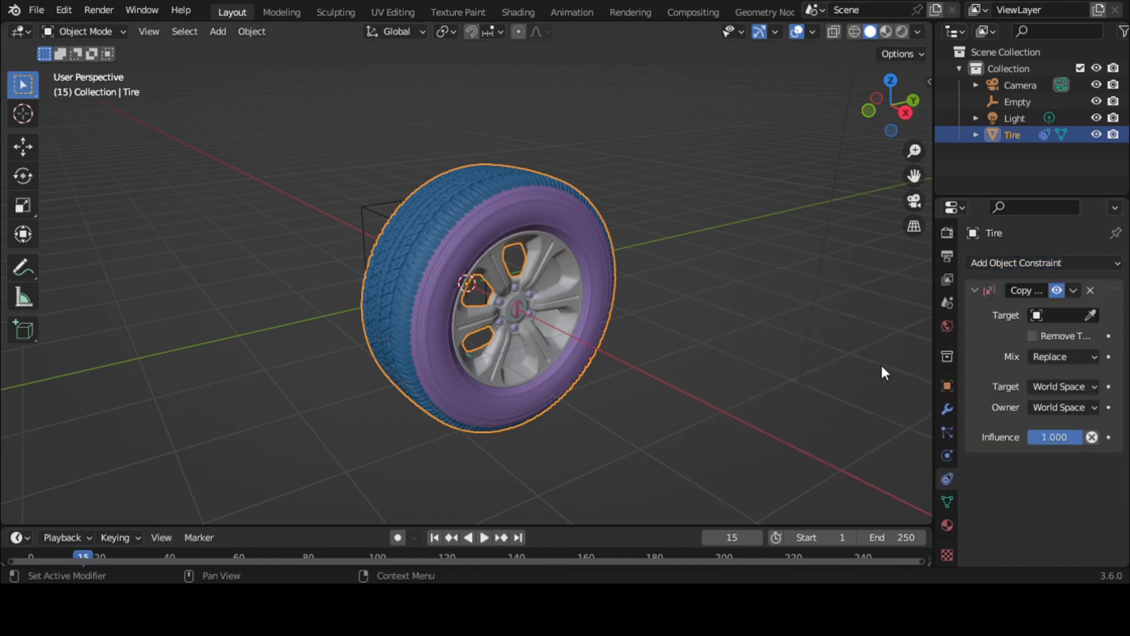
{"action": "scroll", "coordinate": [751, 353], "scroll_direction": "down", "scroll_amount": 3}
{"action": "left_click_drag", "start_coordinate": [874, 106], "coordinate": [924, 109]}
{"action": "left_click", "coordinate": [1090, 315]}
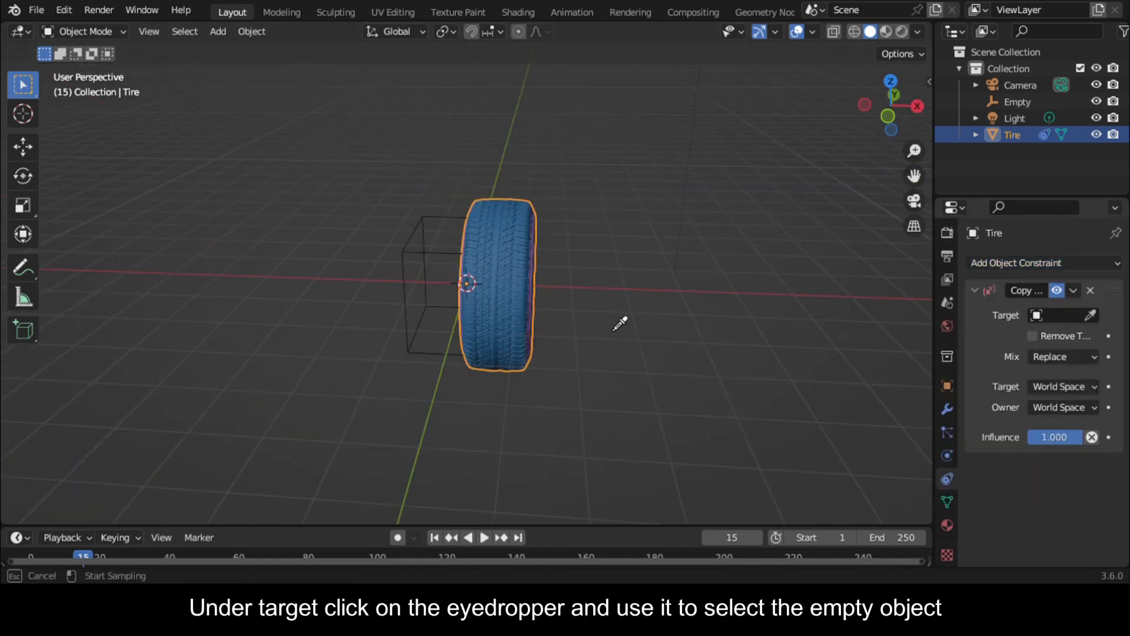
{"action": "left_click", "coordinate": [415, 250]}
{"action": "left_click", "coordinate": [468, 258]}
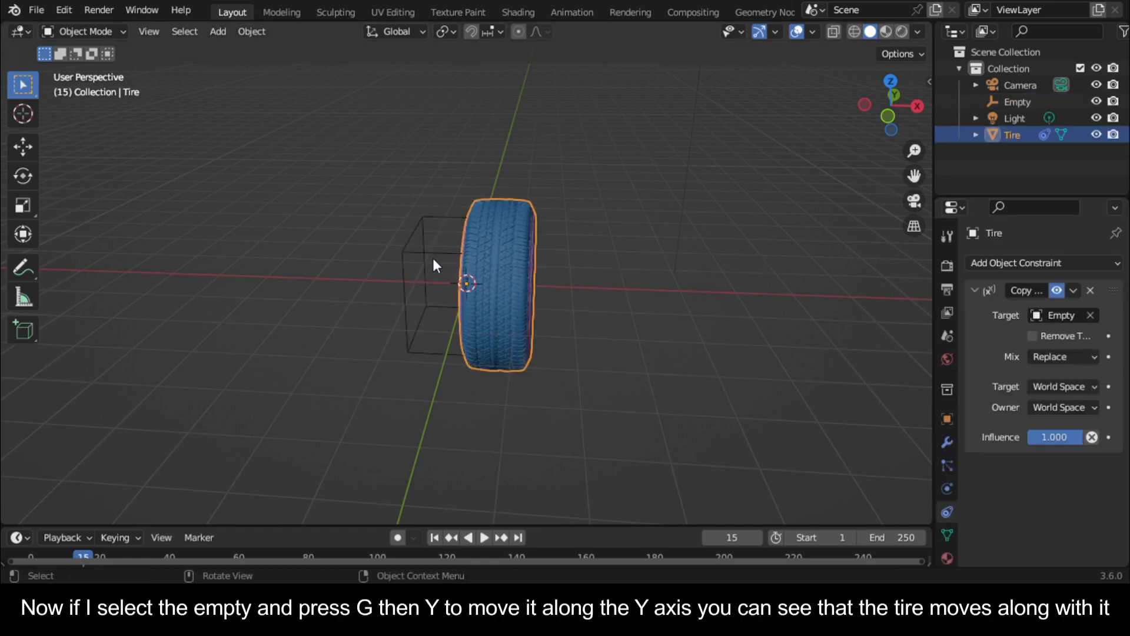
Select the empty and move it back and forth along the global Y axis to test the Copy Transforms constraint
{"action": "left_click", "coordinate": [432, 258]}
{"action": "mouse_move", "coordinate": [890, 107]}
{"action": "left_mouse_down"}
{"action": "mouse_move", "coordinate": [910, 117]}
{"action": "mouse_move", "coordinate": [870, 115]}
{"action": "left_mouse_up"}
{"action": "key", "text": "g"}
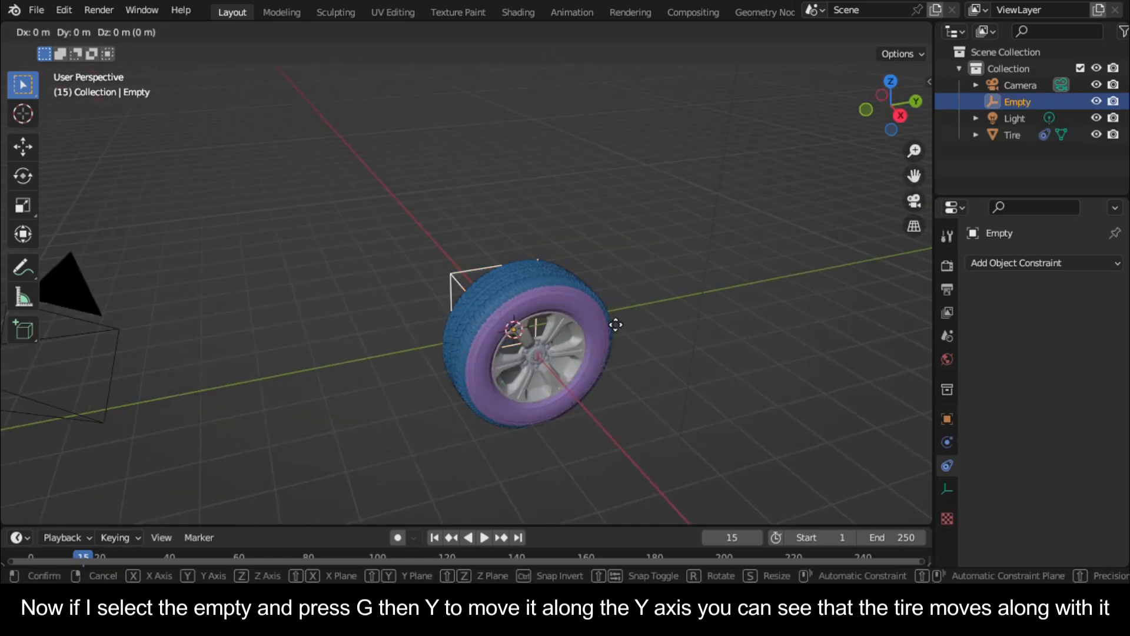
{"action": "key", "text": "y"}
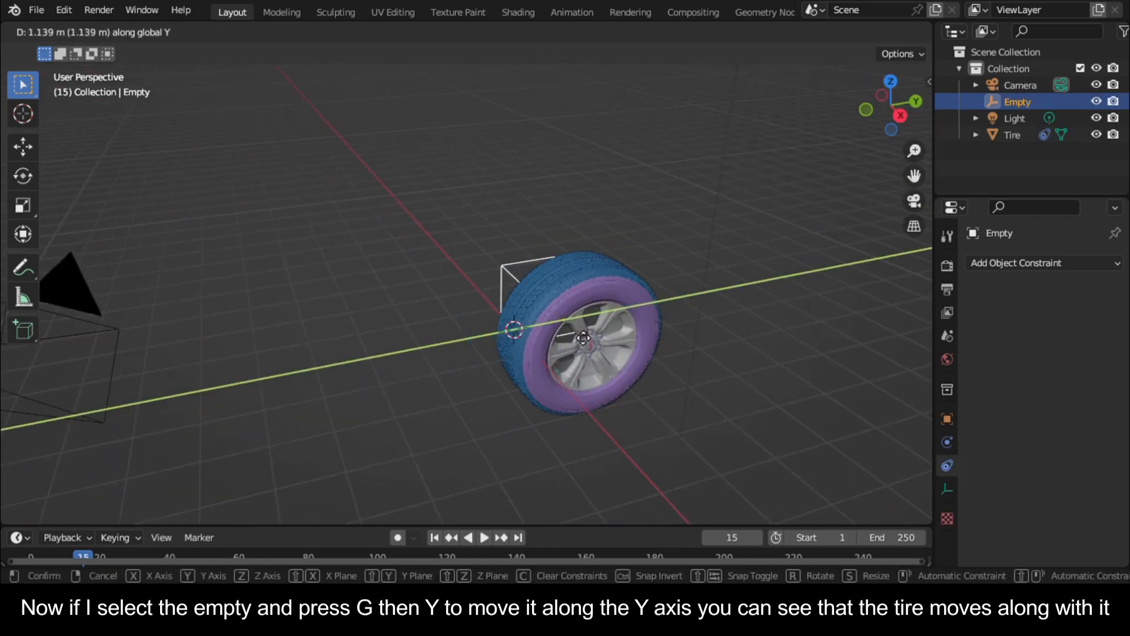
{"action": "left_click", "coordinate": [466, 336]}
{"action": "key", "text": "g"}
{"action": "key", "text": "y"}
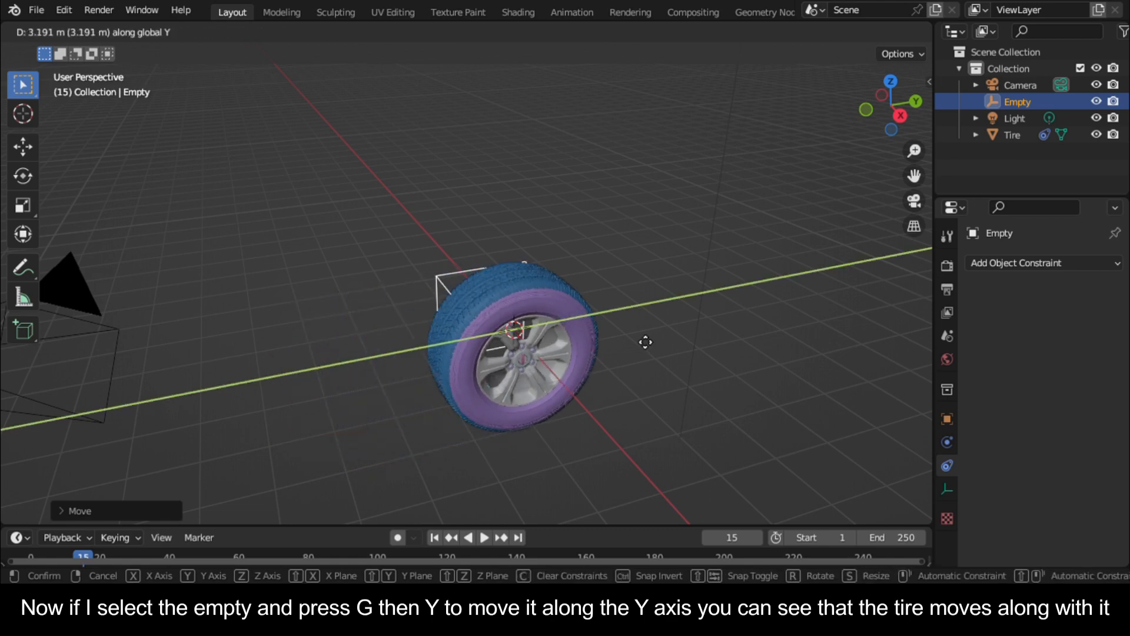
{"action": "left_click", "coordinate": [641, 330]}
Add a Transformation constraint to the tire and pick the empty as its target
{"action": "left_click", "coordinate": [550, 285]}
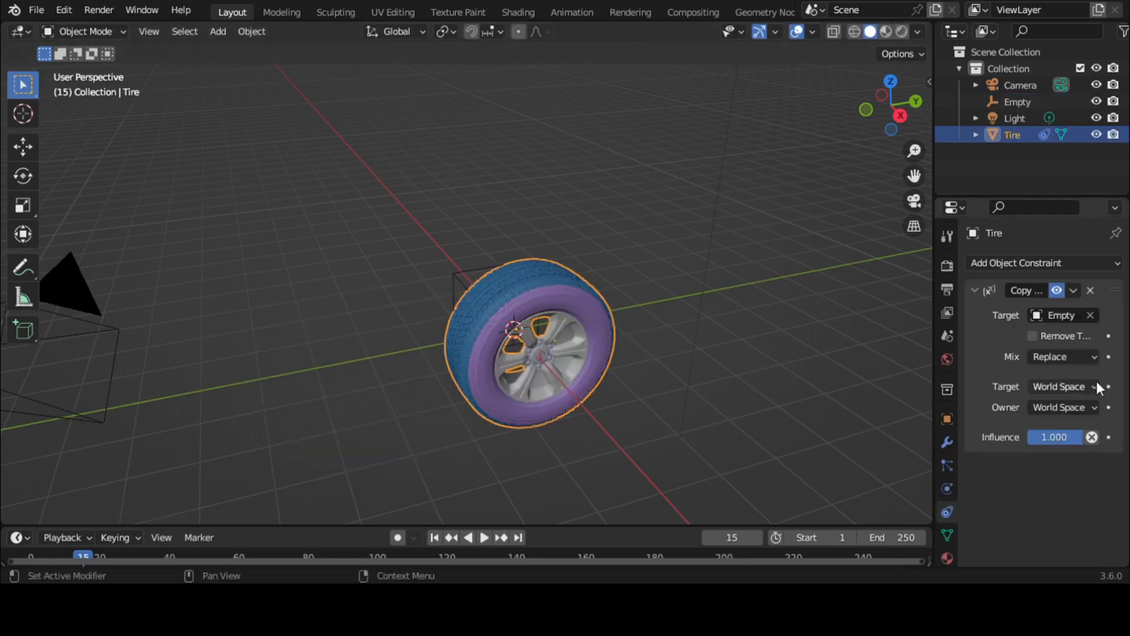
{"action": "left_click", "coordinate": [1076, 265]}
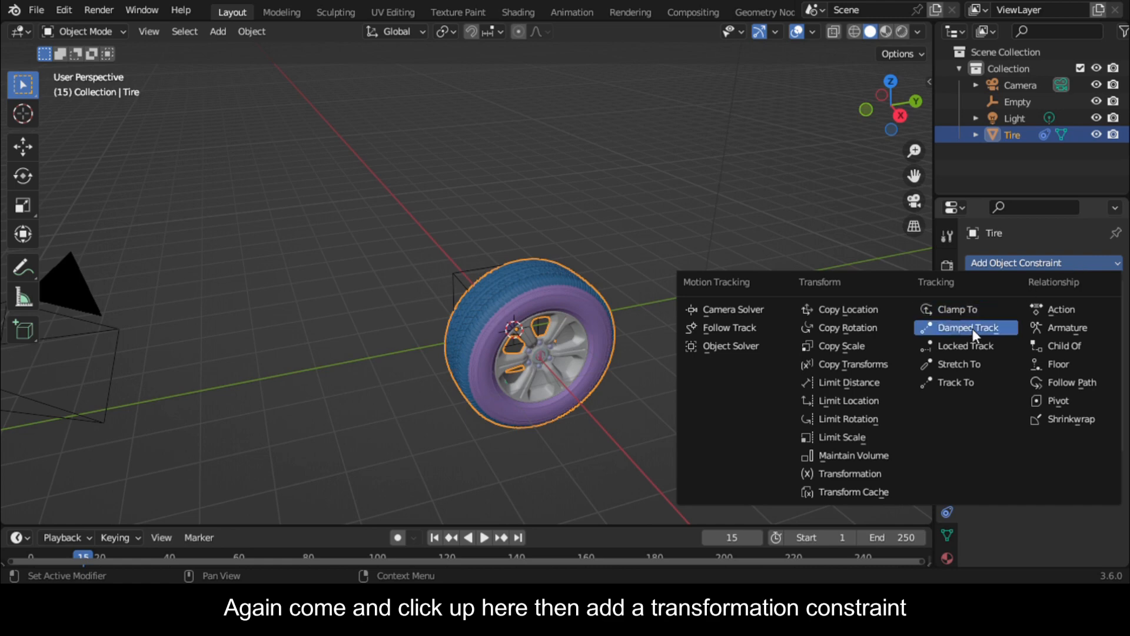
{"action": "left_click", "coordinate": [879, 468]}
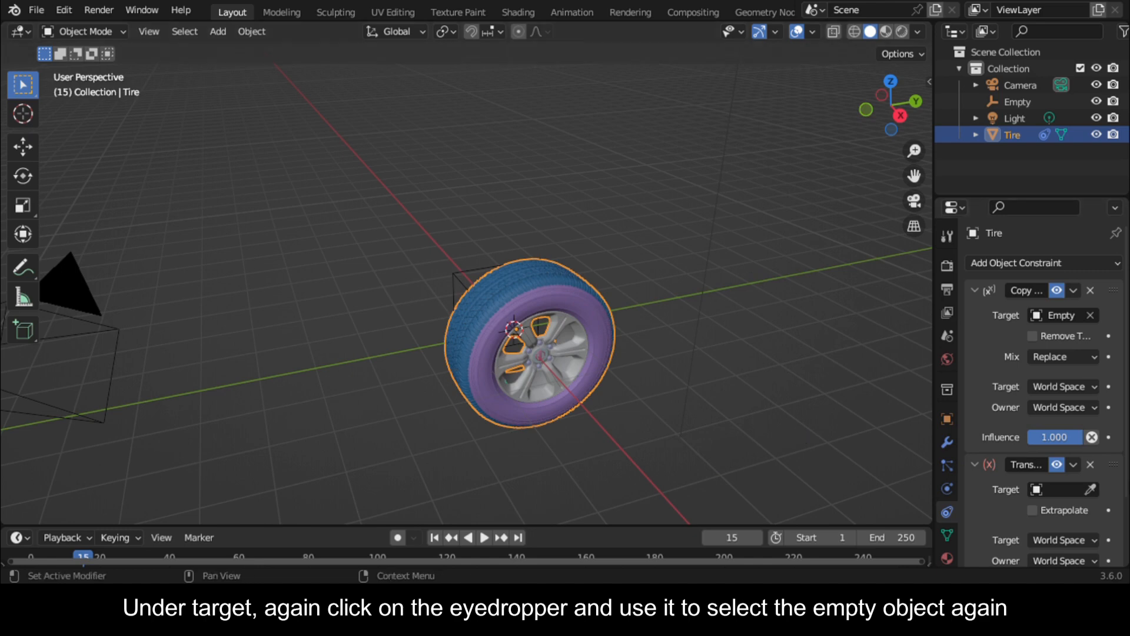
{"action": "left_click", "coordinate": [1090, 489]}
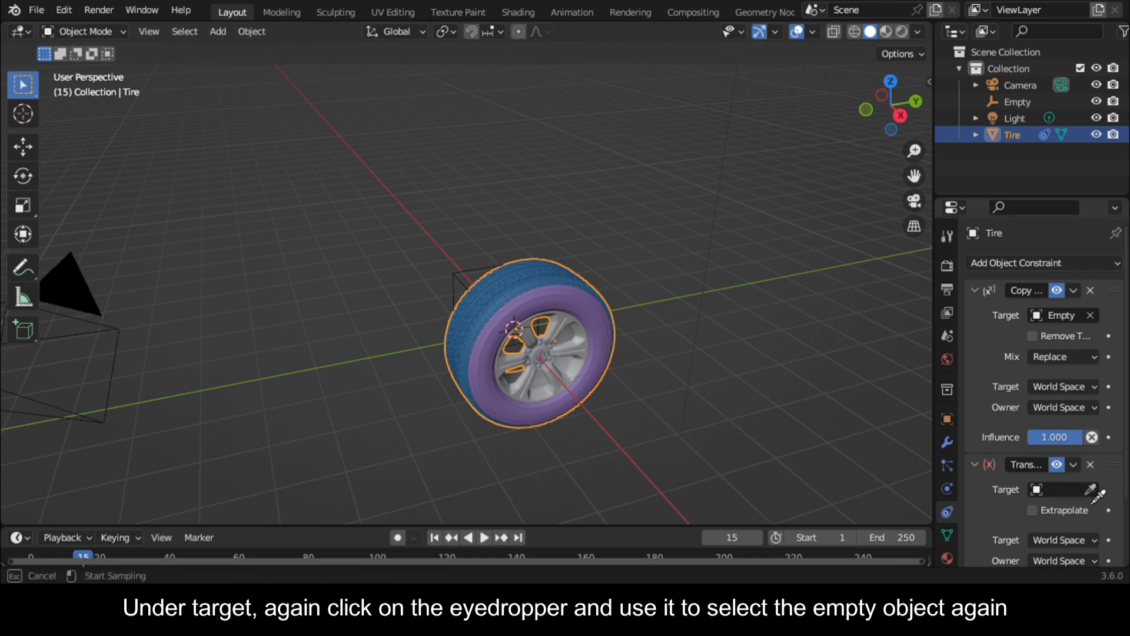
{"action": "left_click", "coordinate": [464, 266]}
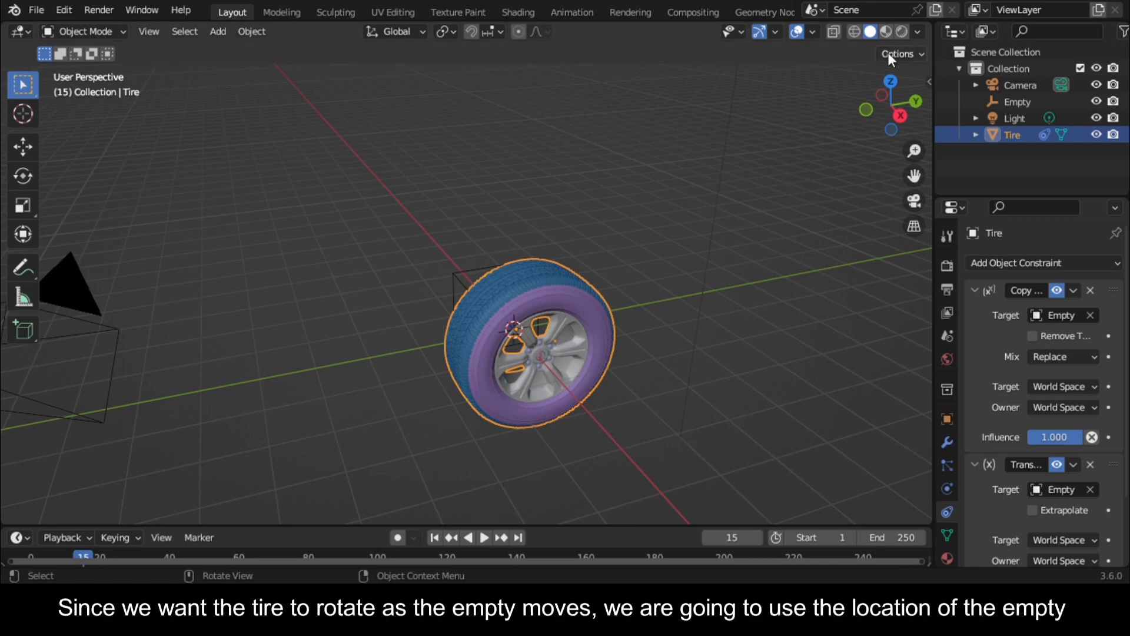
In the Transformation constraint's Map From location settings, set Y Min to -20 m and Y Max to 20 m
{"action": "left_click_drag", "start_coordinate": [869, 111], "coordinate": [753, 93]}
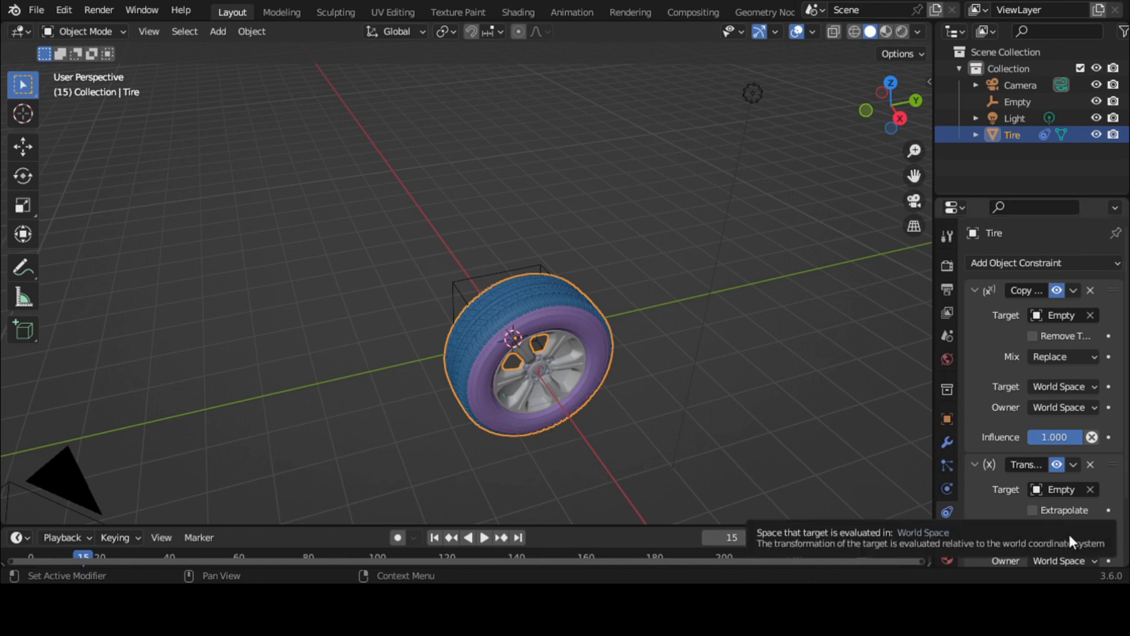
{"action": "scroll", "coordinate": [1039, 421], "scroll_direction": "down", "scroll_amount": 3}
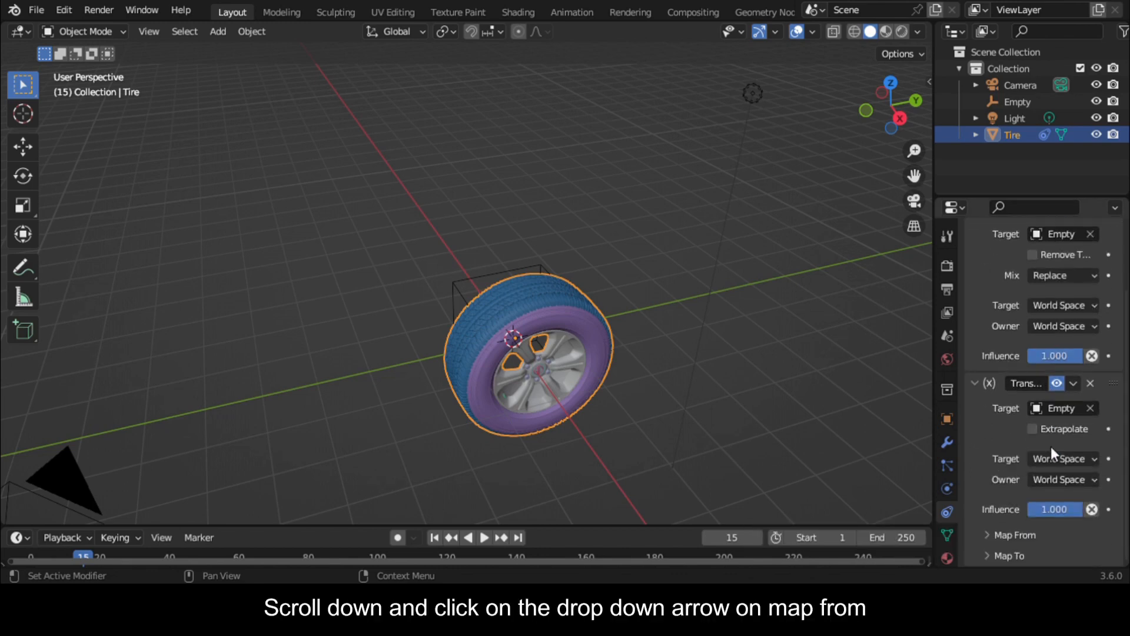
{"action": "left_click", "coordinate": [986, 535]}
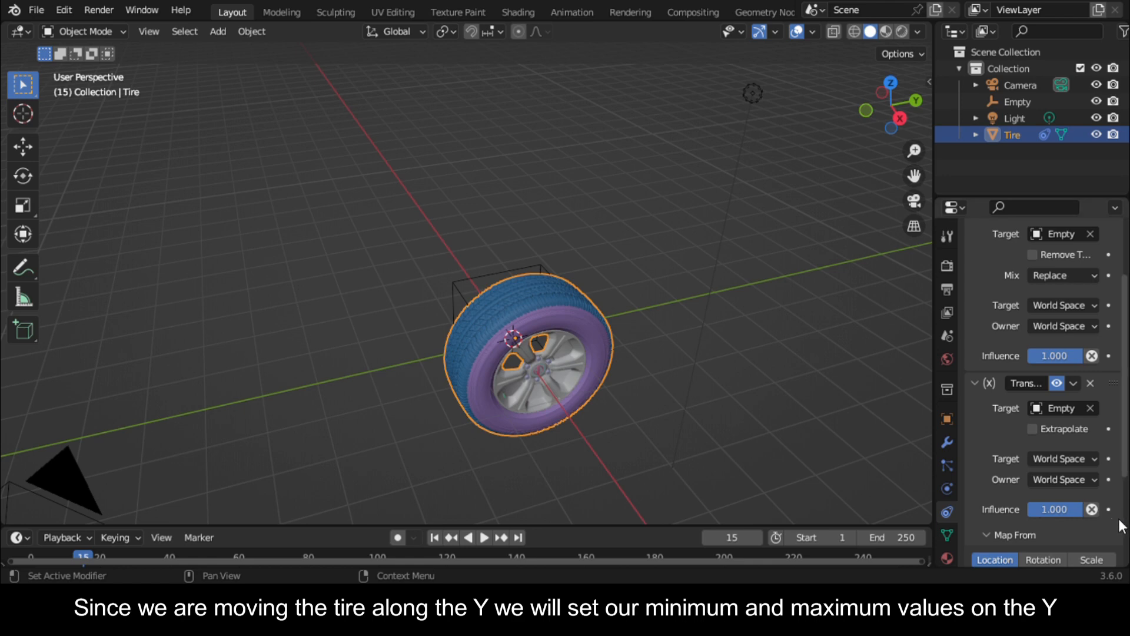
{"action": "scroll", "coordinate": [1107, 518], "scroll_direction": "down", "scroll_amount": 4}
{"action": "scroll", "coordinate": [1083, 485], "scroll_direction": "down", "scroll_amount": 2}
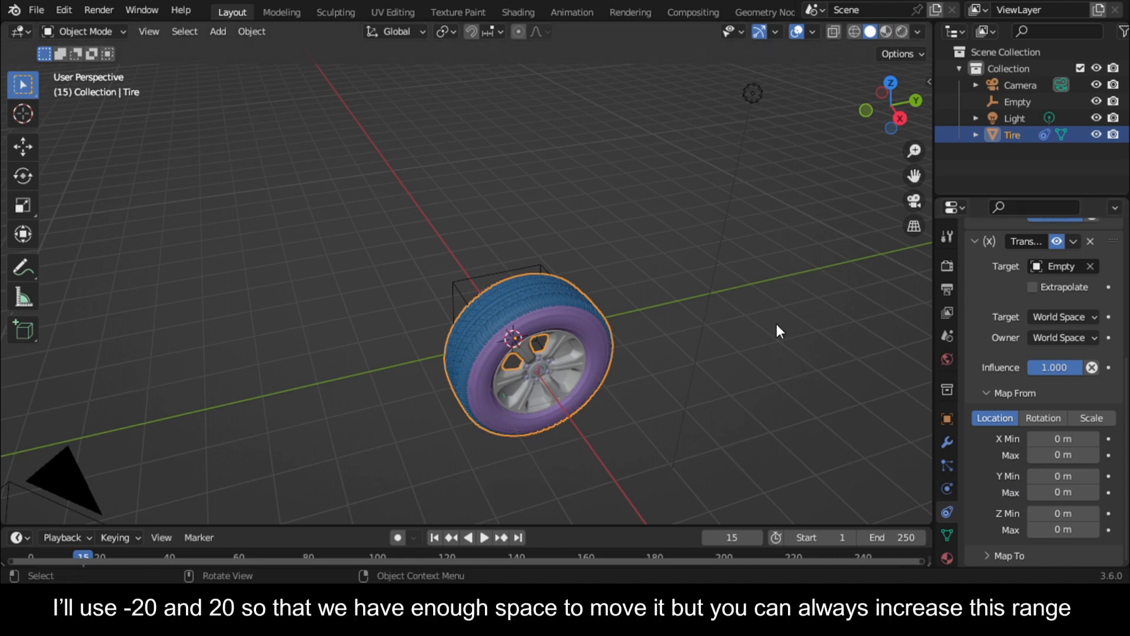
{"action": "left_click", "coordinate": [1069, 481]}
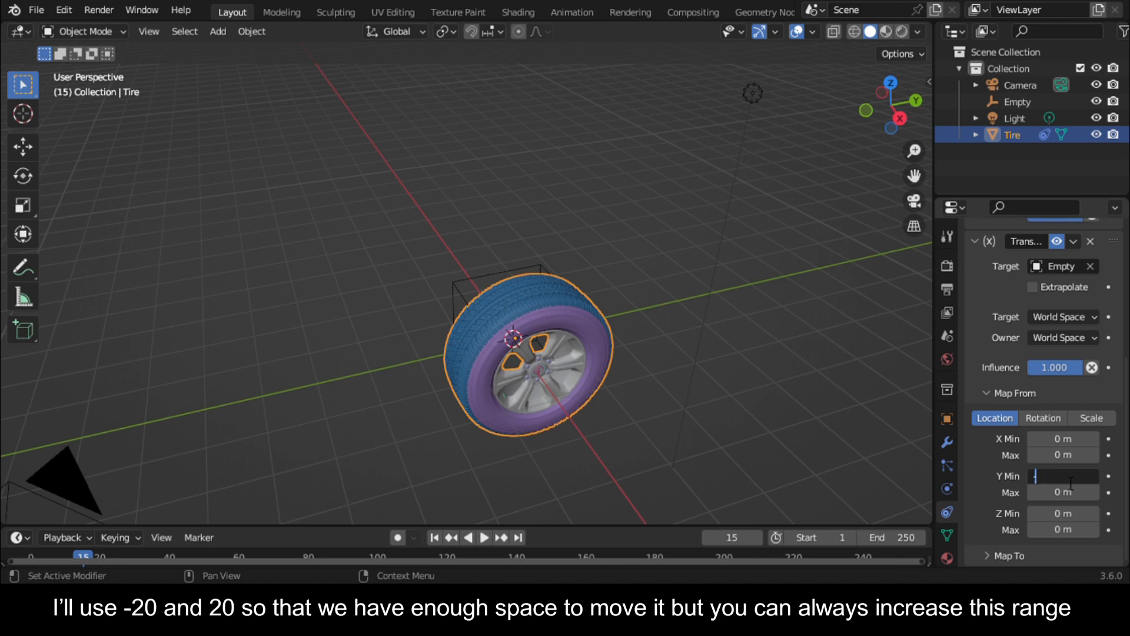
{"action": "type", "text": "-20"}
{"action": "left_click", "coordinate": [1069, 492]}
{"action": "type", "text": "20"}
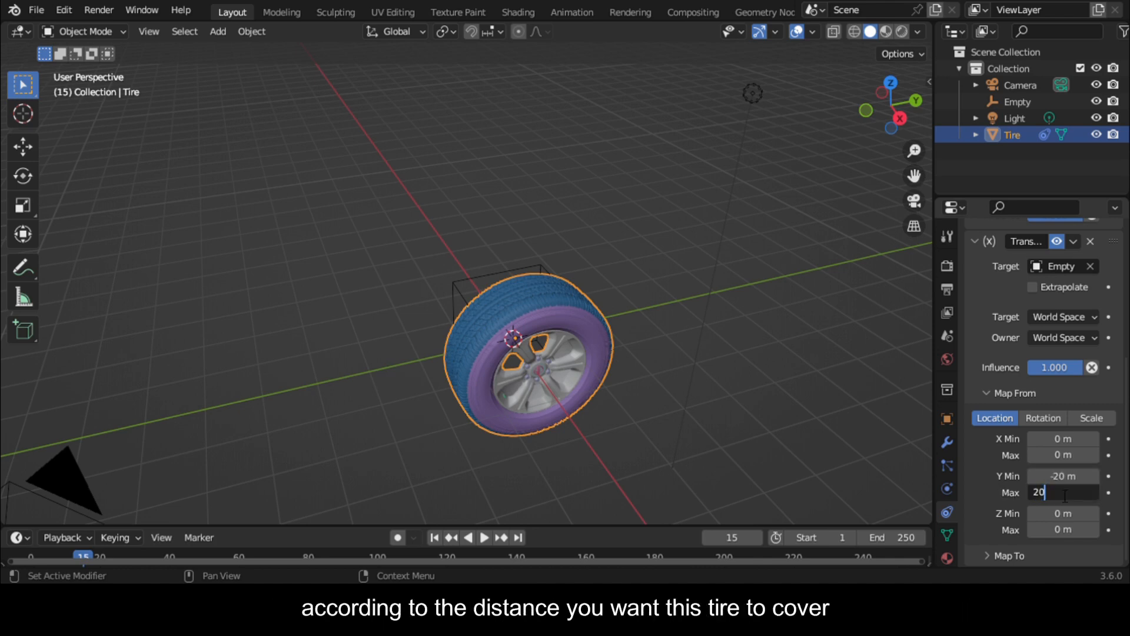
{"action": "key", "text": "Return"}
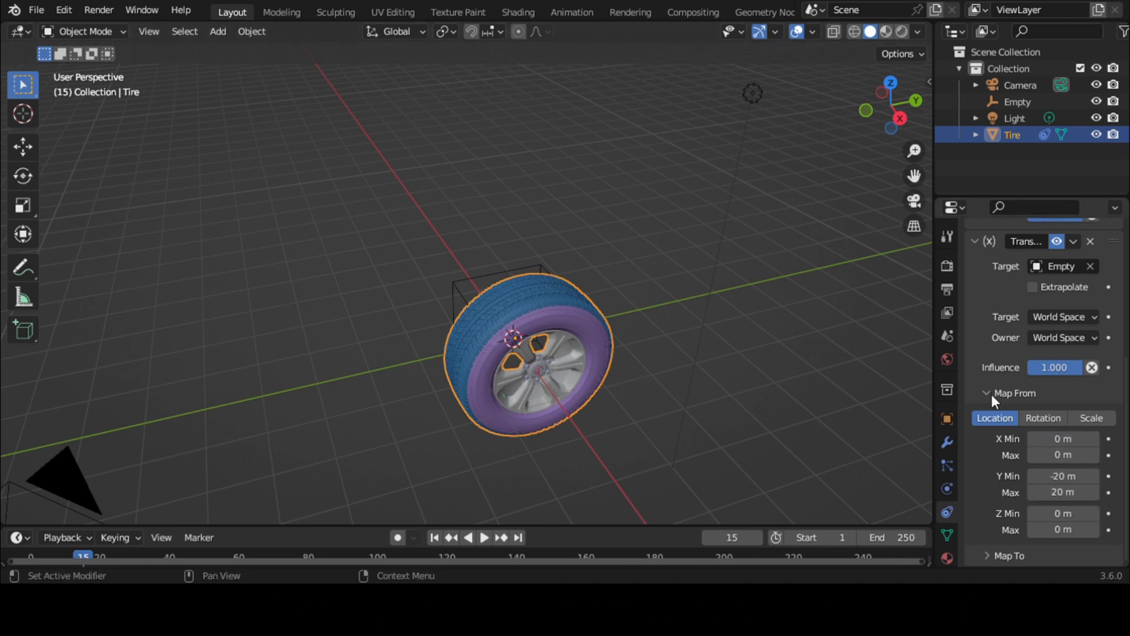
Expand the Map To settings of the tire's Transformation constraint
{"action": "left_click", "coordinate": [989, 555]}
{"action": "scroll", "coordinate": [1045, 508], "scroll_direction": "down", "scroll_amount": 5}
{"action": "scroll", "coordinate": [1074, 478], "scroll_direction": "down", "scroll_amount": 2}
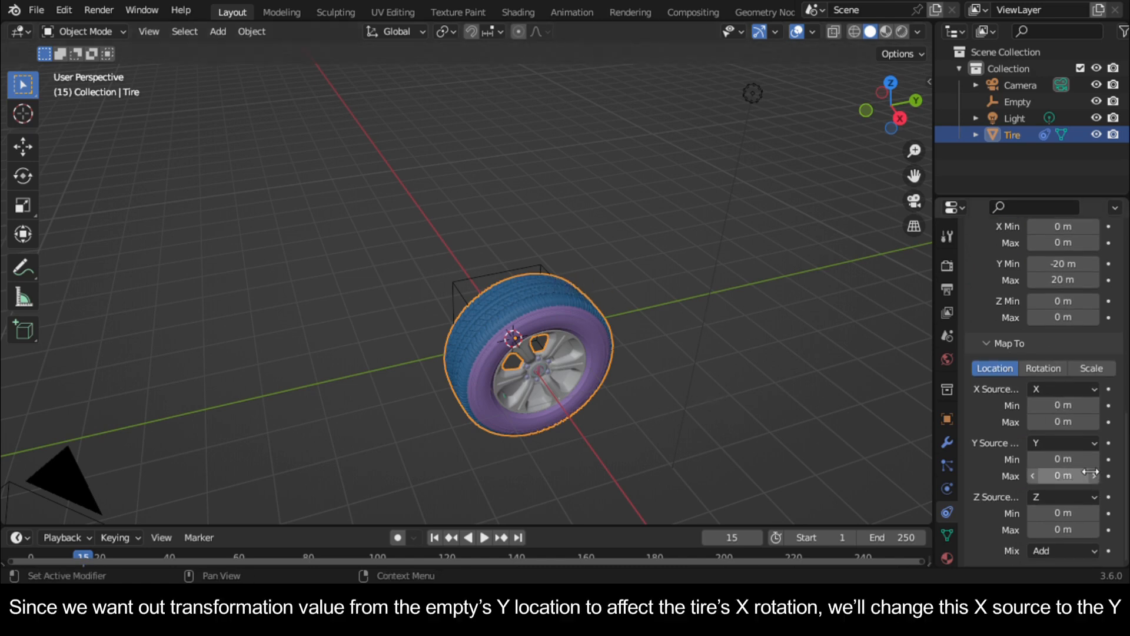
Try rotating the tire freely in the viewport and undo the rotation
{"action": "key", "text": "r"}
{"action": "left_click", "coordinate": [586, 361]}
{"action": "key", "text": "ctrl+z"}
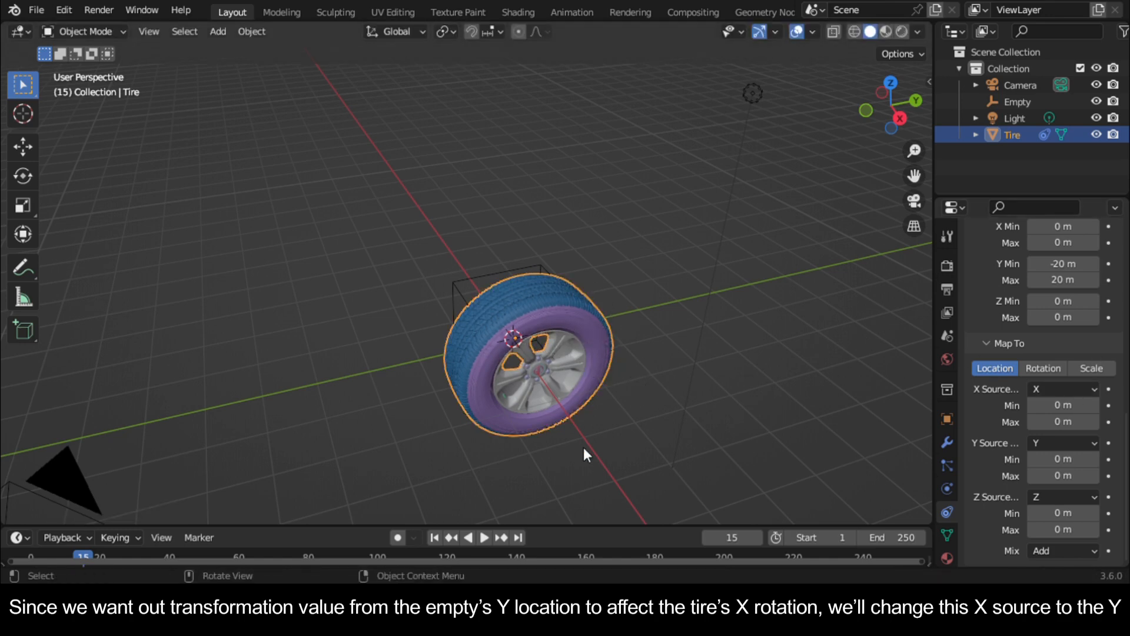
In the Map To settings, change the X source axis to Y and switch the mapping to Rotation
{"action": "left_click", "coordinate": [1054, 389]}
{"action": "scroll", "coordinate": [1001, 396], "scroll_direction": "up", "scroll_amount": 3}
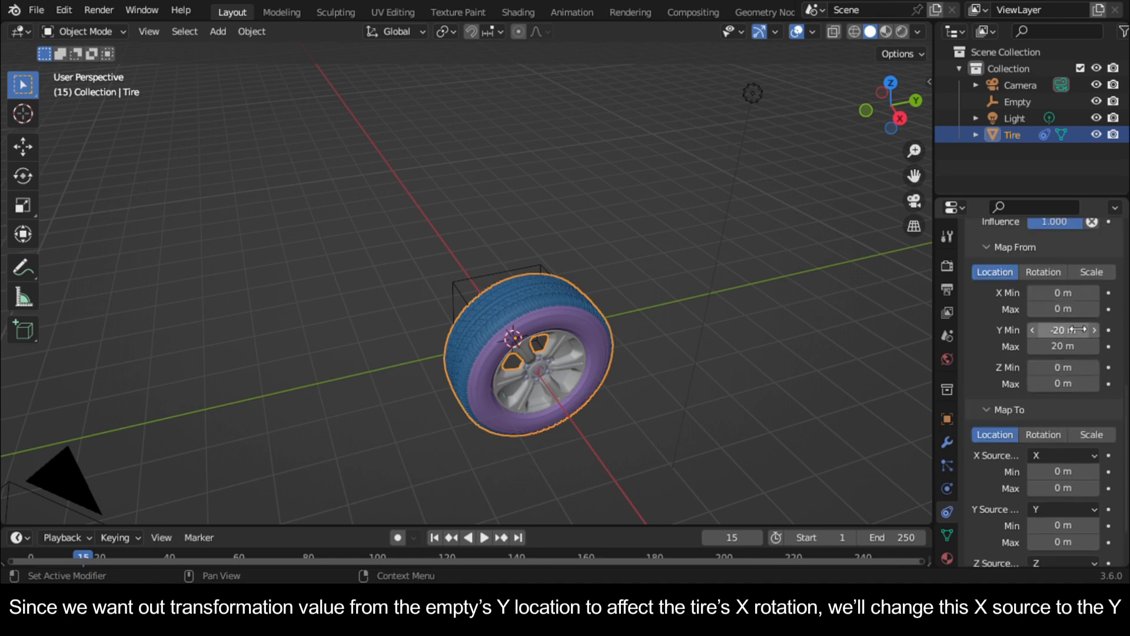
{"action": "left_click", "coordinate": [1094, 456]}
{"action": "left_click", "coordinate": [1060, 485]}
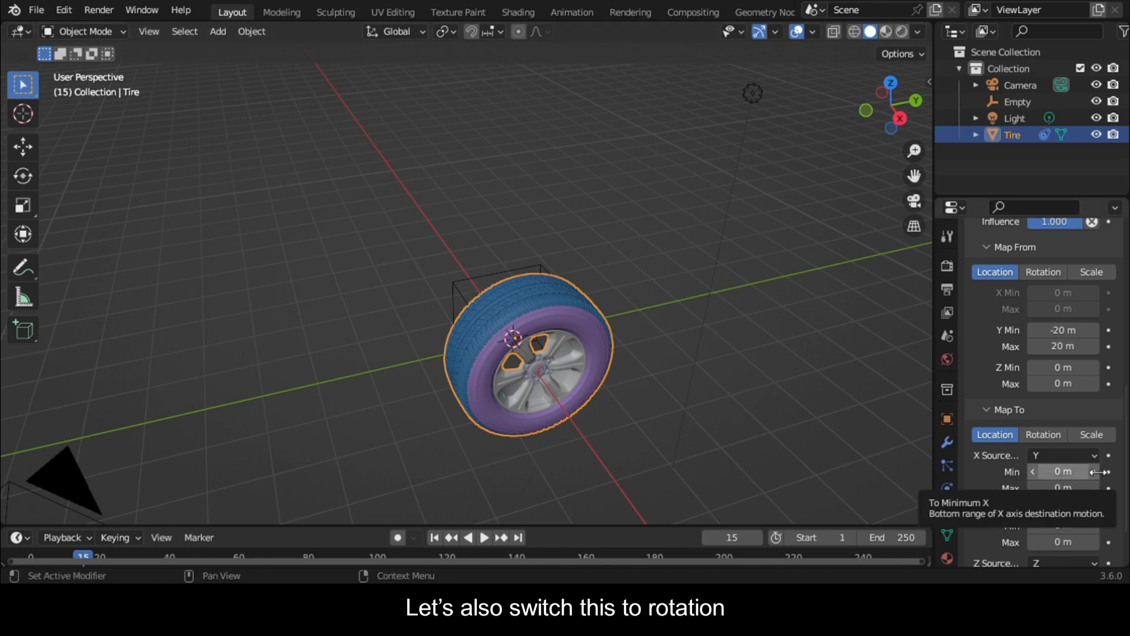
{"action": "scroll", "coordinate": [1075, 506], "scroll_direction": "down", "scroll_amount": 3}
{"action": "left_click", "coordinate": [1039, 368]}
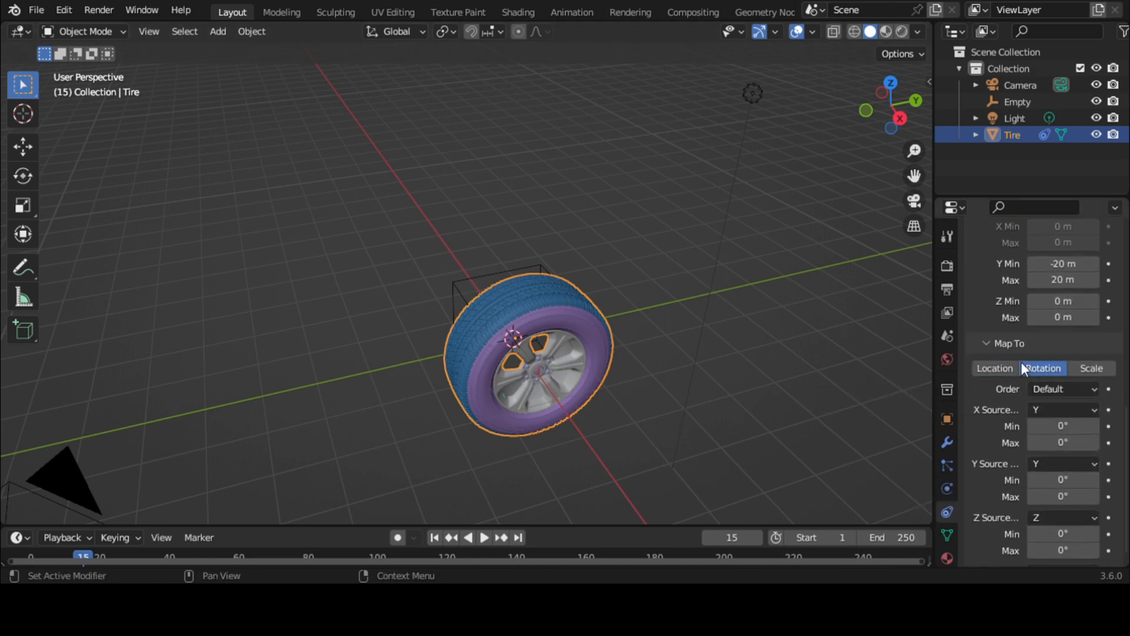
Select the empty and move it about -0.65 m along the global Y axis to test the tire's response
{"action": "left_click", "coordinate": [453, 299]}
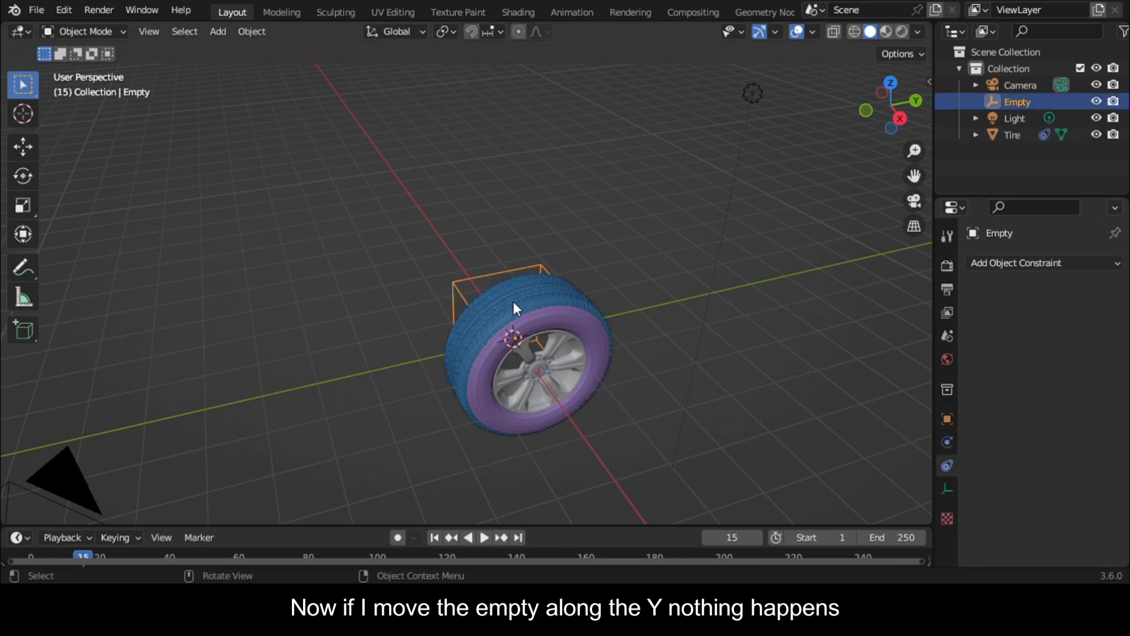
{"action": "key", "text": "g"}
{"action": "key", "text": "y"}
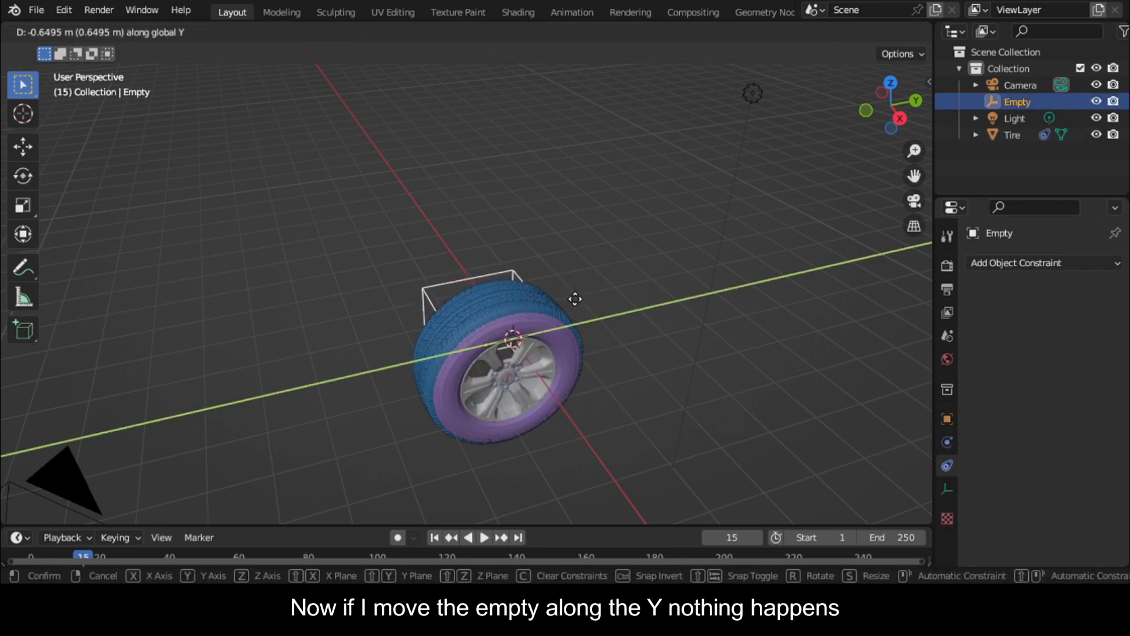
{"action": "left_click", "coordinate": [567, 293]}
Set the maximum X rotation in the tire's Transformation constraint Map To settings to 180°
{"action": "left_click", "coordinate": [535, 312]}
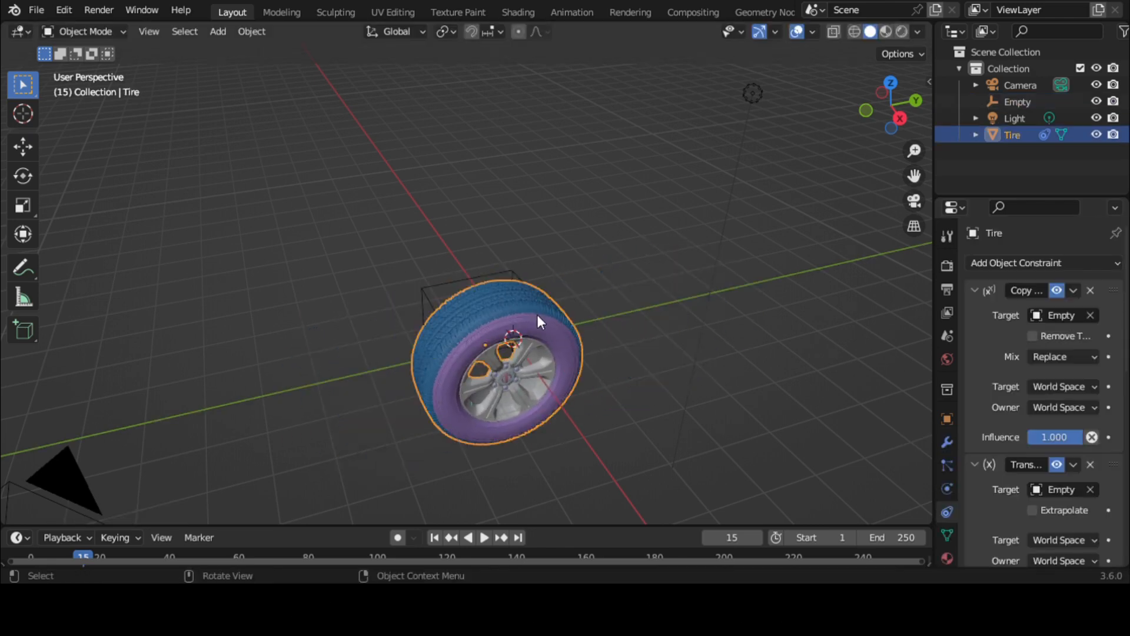
{"action": "scroll", "coordinate": [1082, 455], "scroll_direction": "down", "scroll_amount": 10}
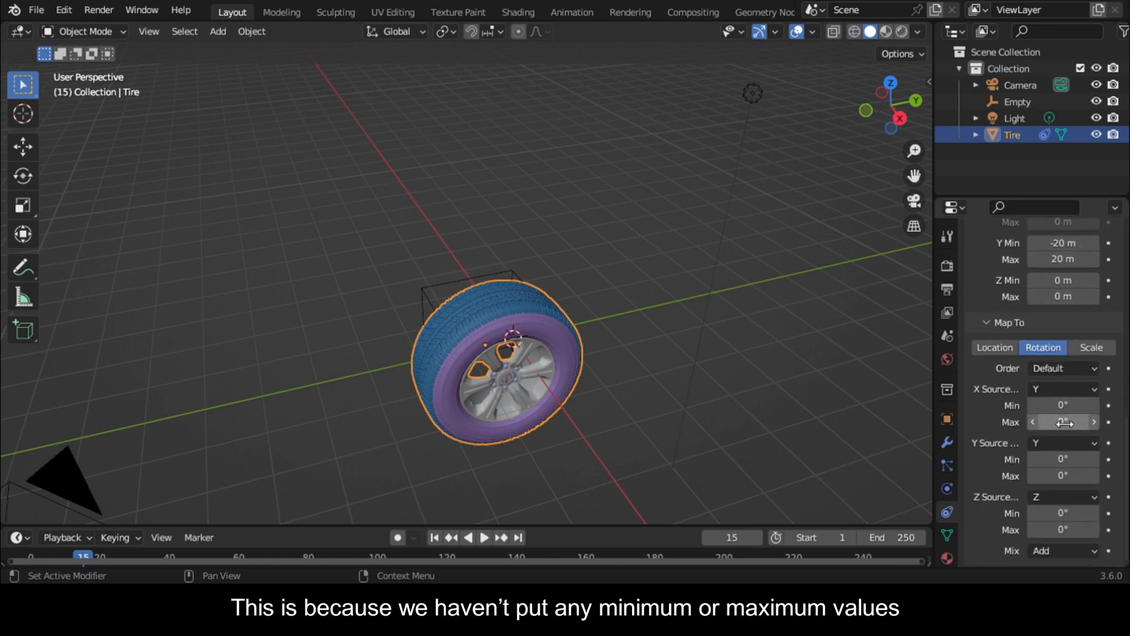
{"action": "left_click_drag", "start_coordinate": [1062, 421], "coordinate": [1119, 421]}
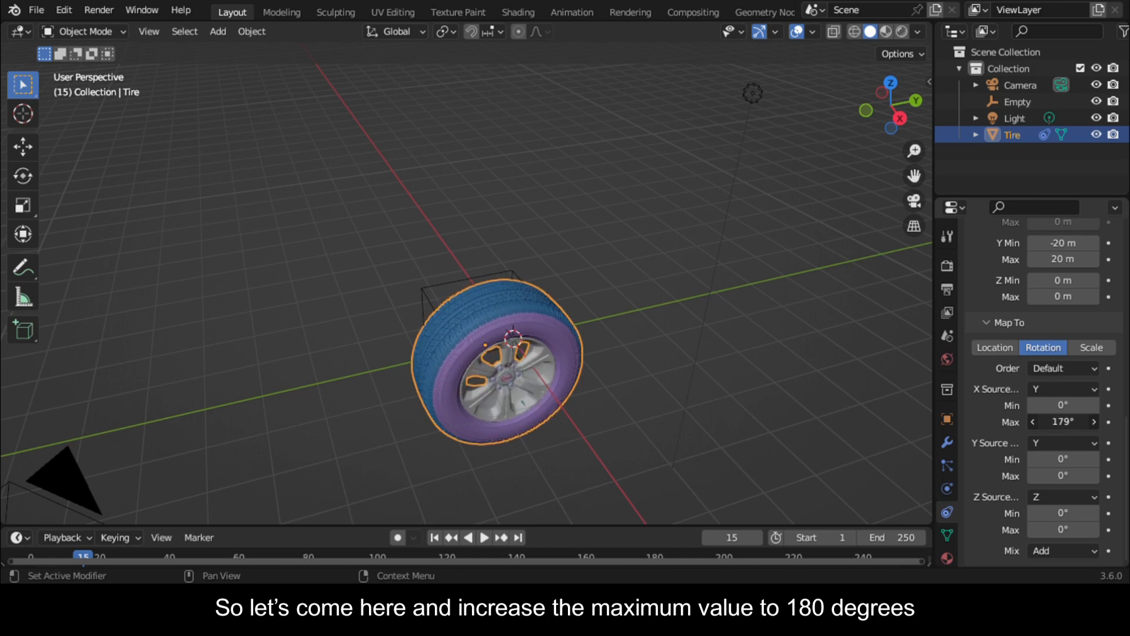
{"action": "left_click", "coordinate": [1062, 422]}
{"action": "left_click", "coordinate": [802, 253]}
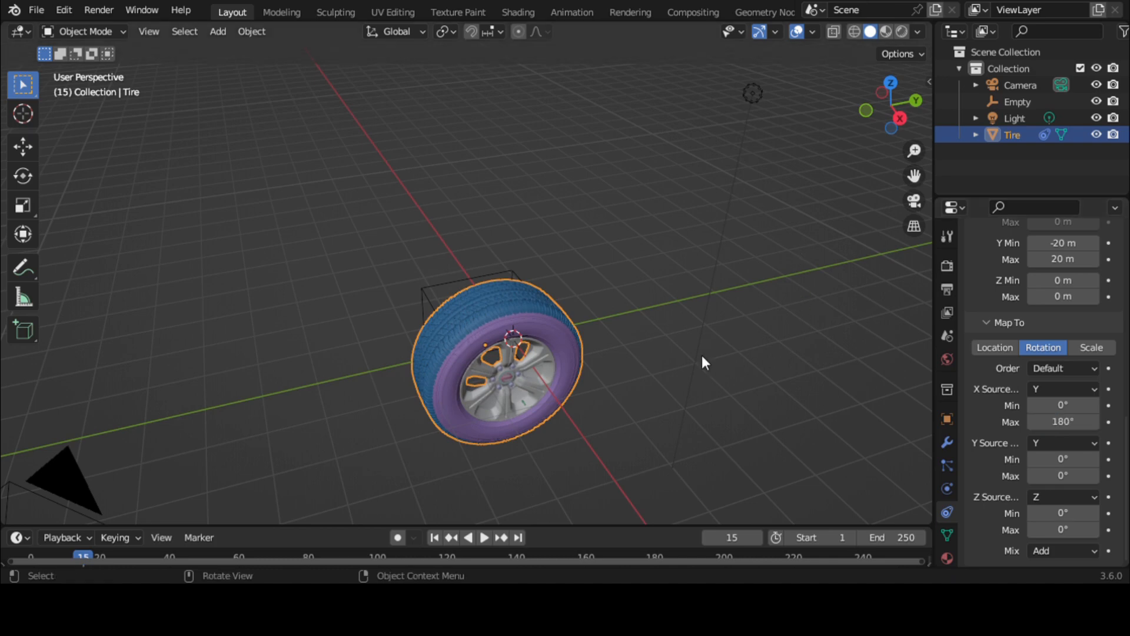
Select the empty and move it in the positive direction along the global Y axis to check the tire's rotation
{"action": "left_click", "coordinate": [521, 276]}
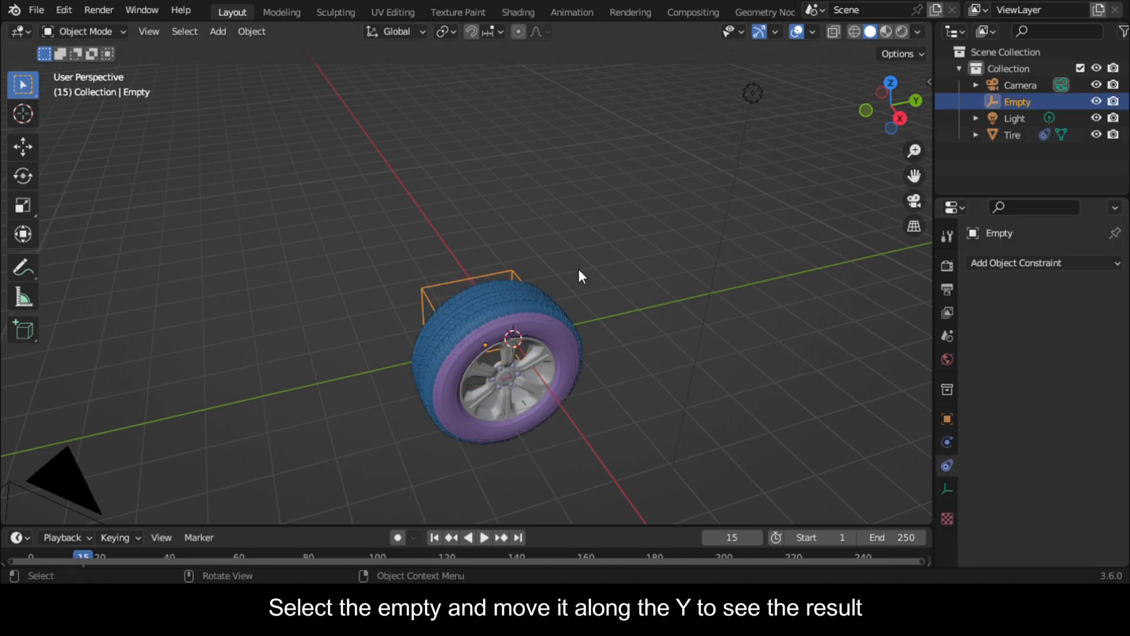
{"action": "key", "text": "g"}
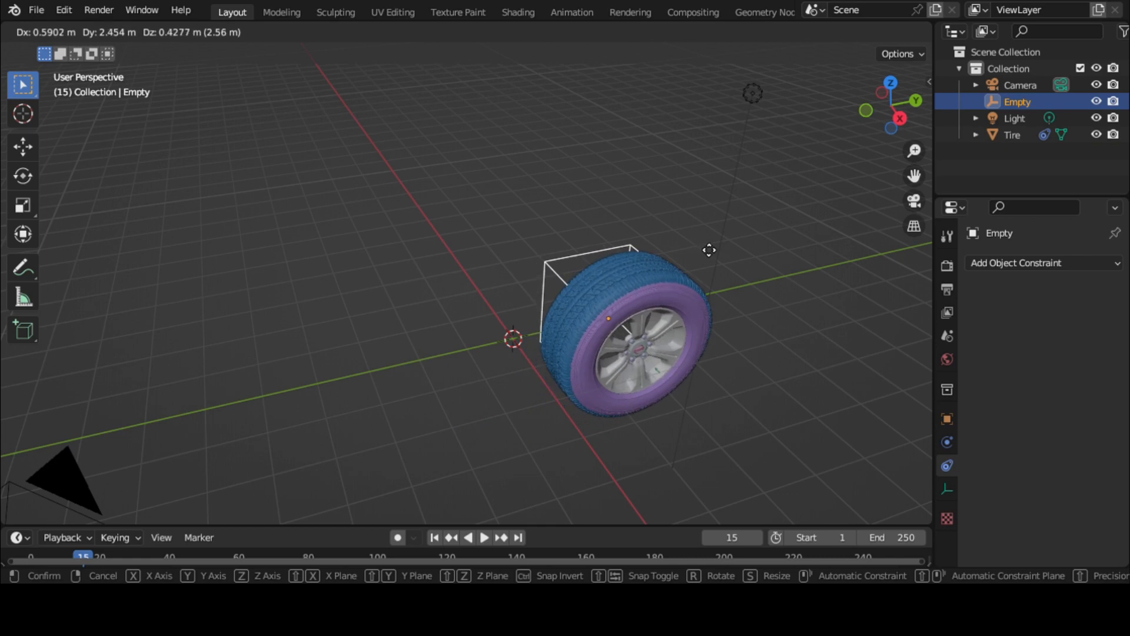
{"action": "key", "text": "y"}
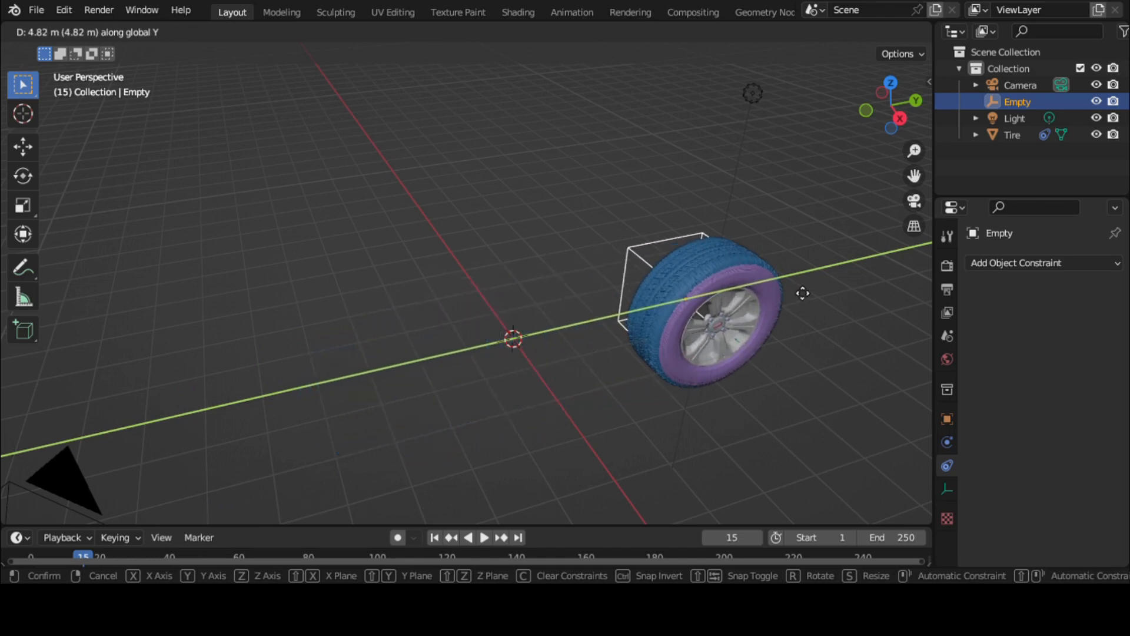
{"action": "left_click", "coordinate": [691, 324]}
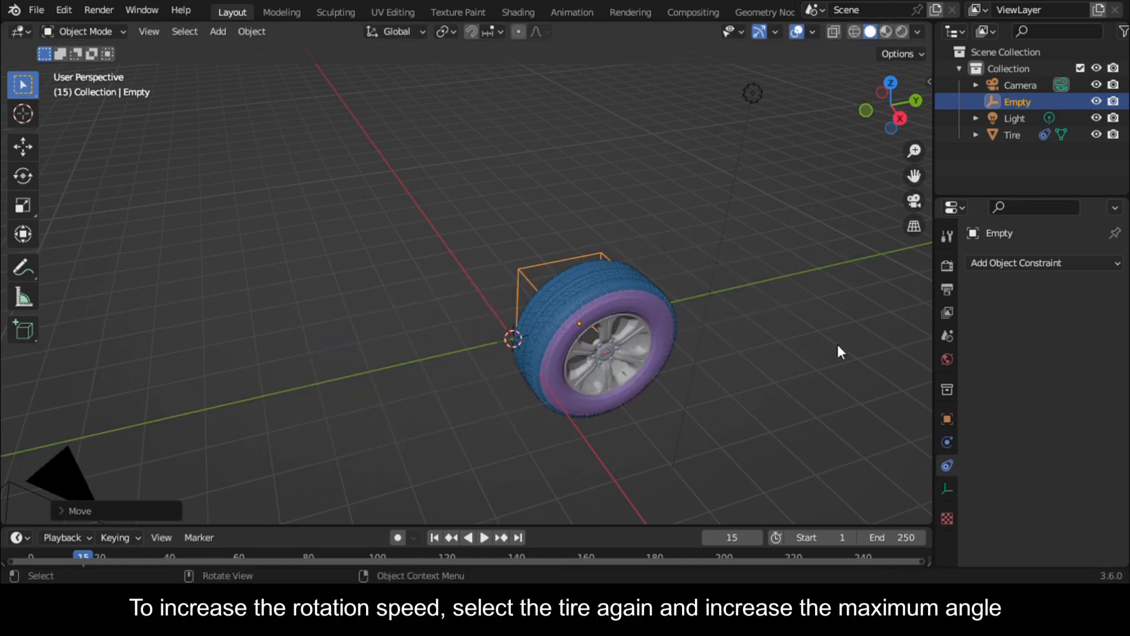
Set the maximum X rotation in the tire's Transformation constraint Map To settings to 360°
{"action": "scroll", "coordinate": [839, 347], "scroll_direction": "down", "scroll_amount": 2}
{"action": "scroll", "coordinate": [533, 334], "scroll_direction": "up", "scroll_amount": 1}
{"action": "left_click", "coordinate": [590, 306]}
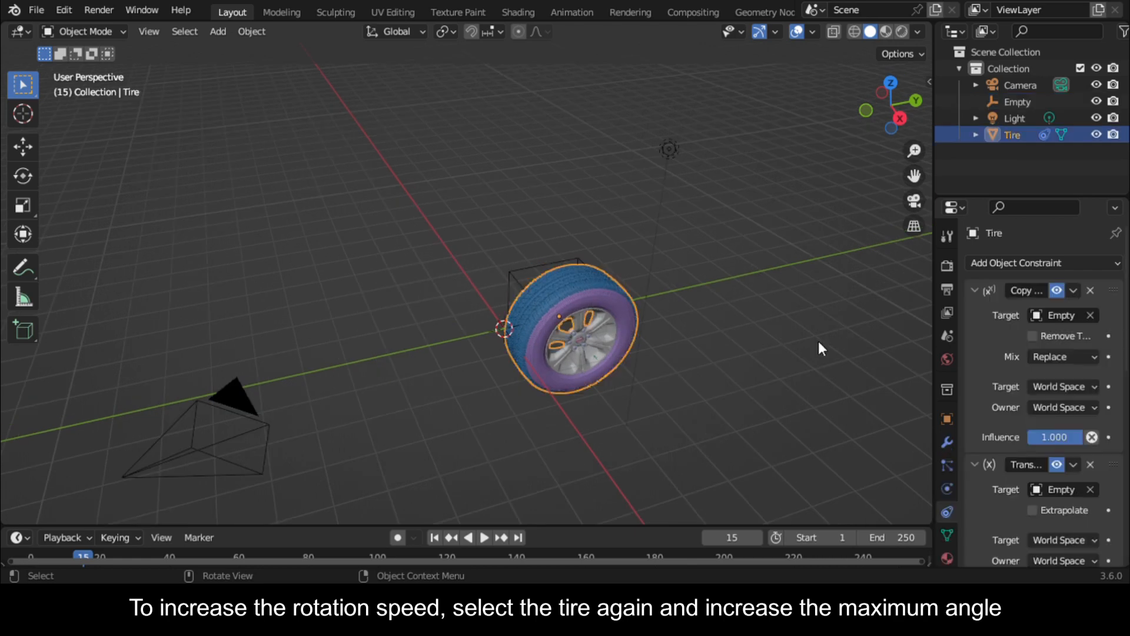
{"action": "scroll", "coordinate": [1086, 381], "scroll_direction": "down", "scroll_amount": 12}
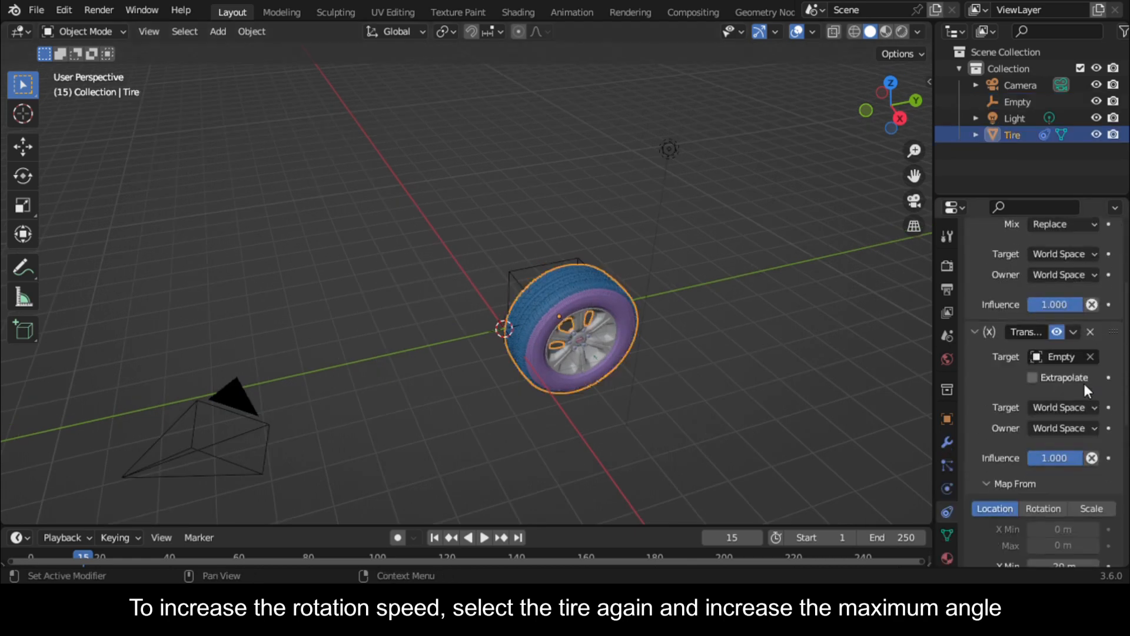
{"action": "scroll", "coordinate": [1082, 428], "scroll_direction": "down", "scroll_amount": 1}
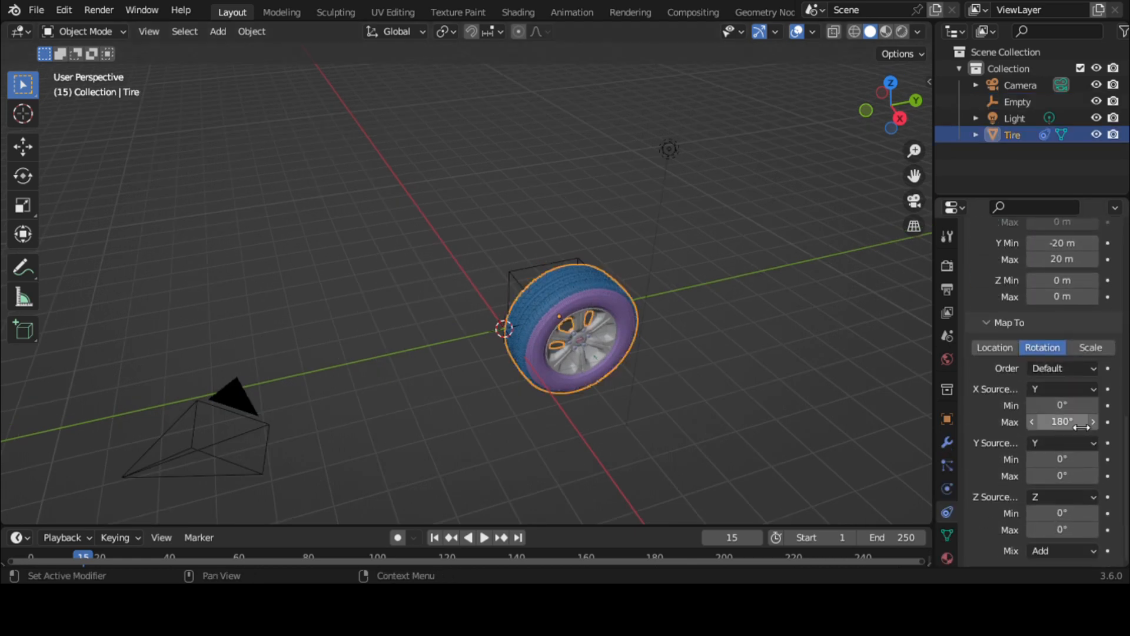
{"action": "left_click", "coordinate": [1066, 423]}
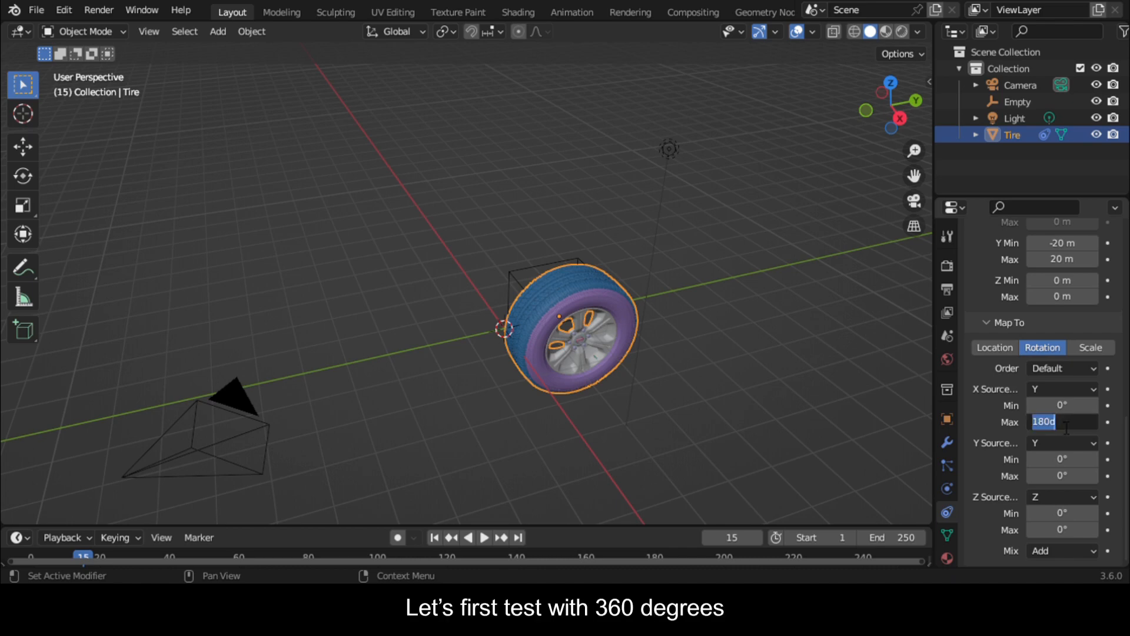
{"action": "type", "text": "360"}
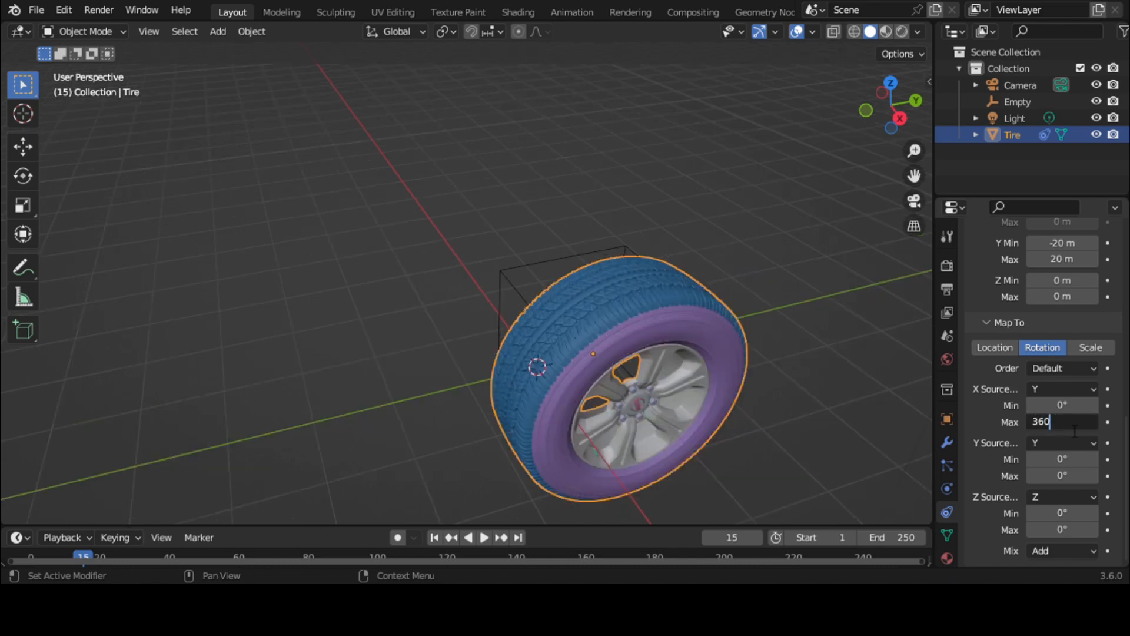
{"action": "key", "text": "Return"}
Select the empty and move it back and forth along the global Y axis to check the tire's rotation speed
{"action": "scroll", "coordinate": [632, 300], "scroll_direction": "down", "scroll_amount": 5}
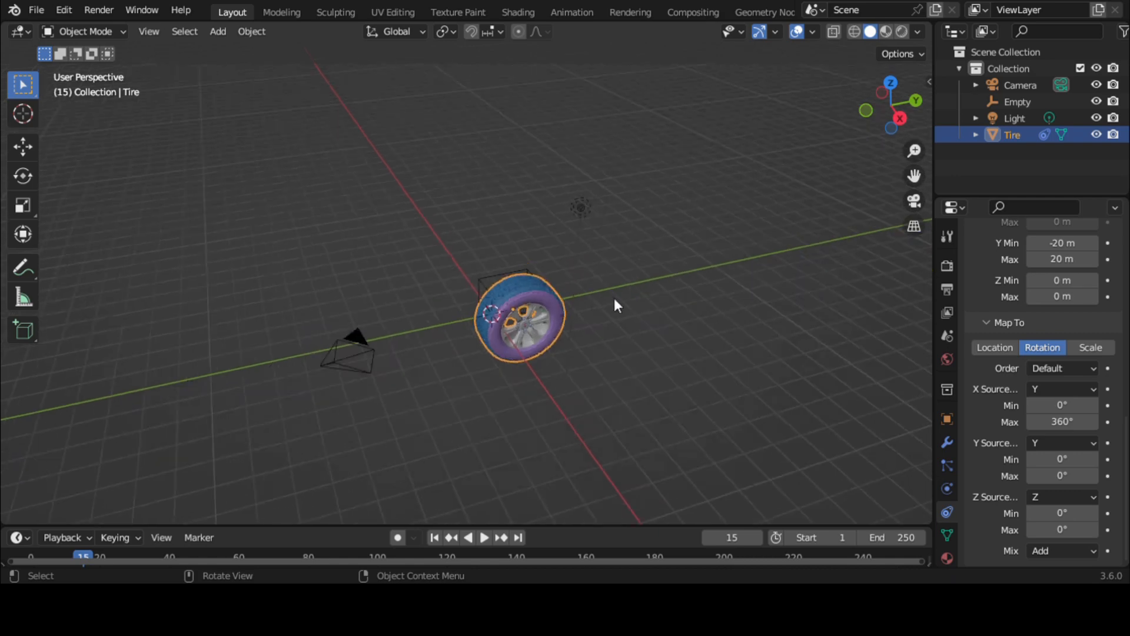
{"action": "left_click", "coordinate": [478, 279]}
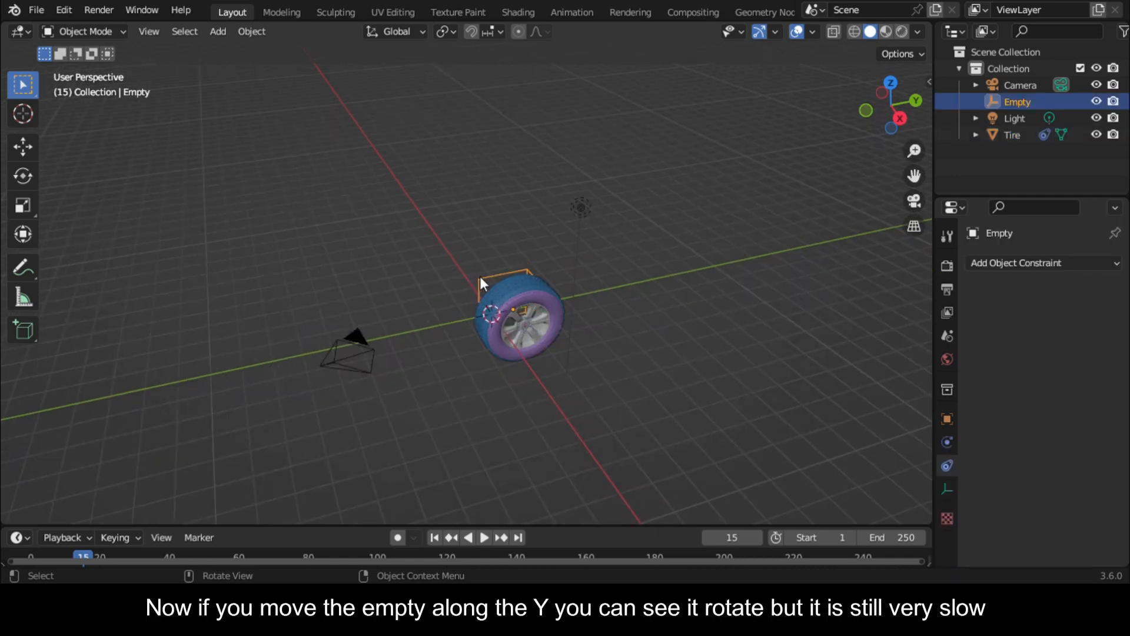
{"action": "key", "text": "g"}
{"action": "key", "text": "y"}
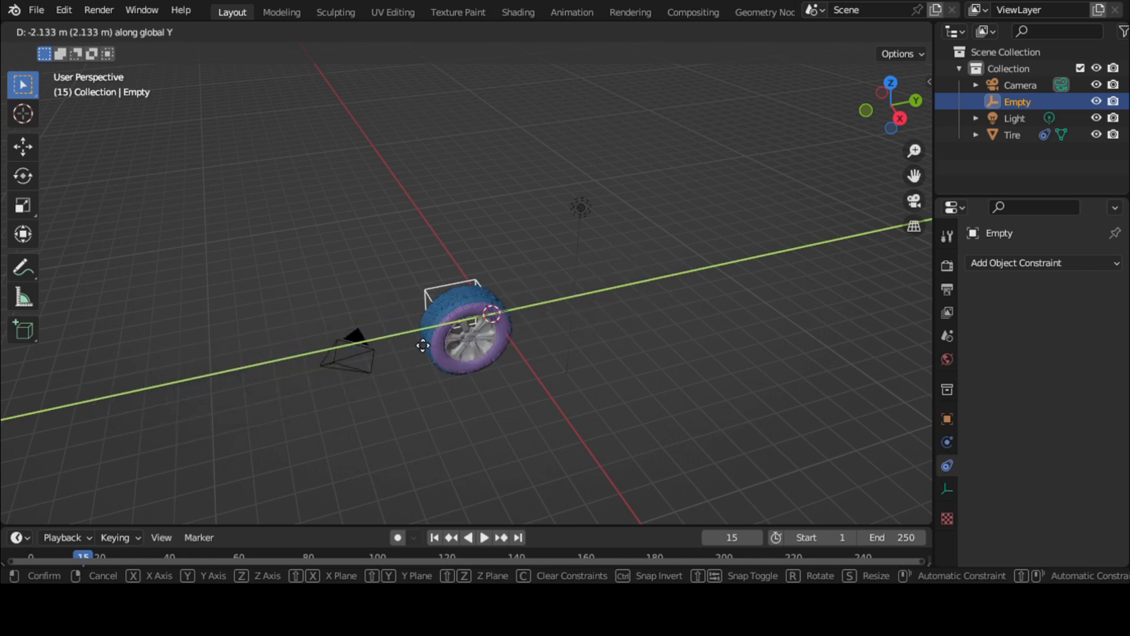
{"action": "left_click", "coordinate": [493, 336]}
Select the tire and set the maximum X rotation of its Transformation constraint to 720°
{"action": "left_click", "coordinate": [511, 312]}
{"action": "scroll", "coordinate": [1069, 451], "scroll_direction": "down", "scroll_amount": 5}
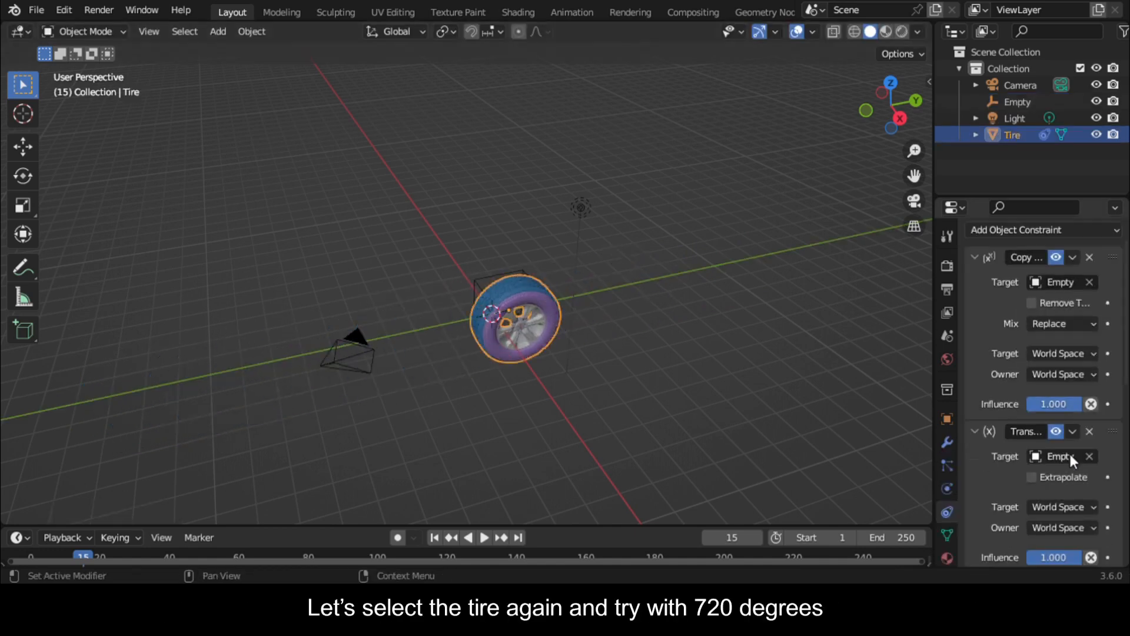
{"action": "scroll", "coordinate": [1068, 468], "scroll_direction": "down", "scroll_amount": 10}
{"action": "double_click", "coordinate": [1070, 422]}
{"action": "left_click", "coordinate": [1070, 425]}
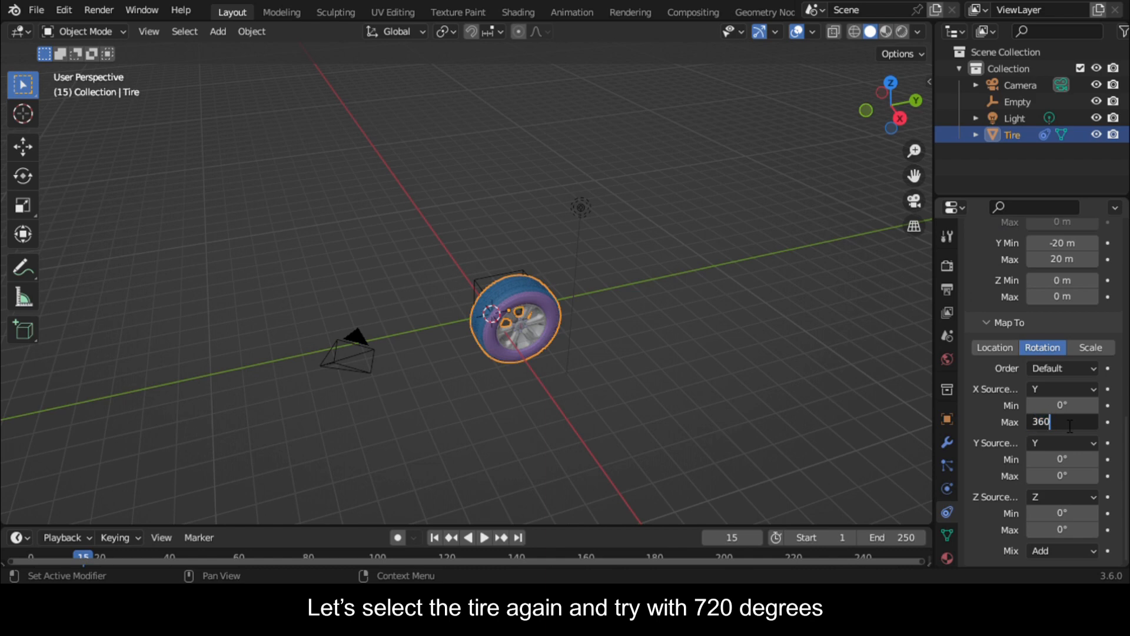
{"action": "type", "text": "720"}
{"action": "key", "text": "Return"}
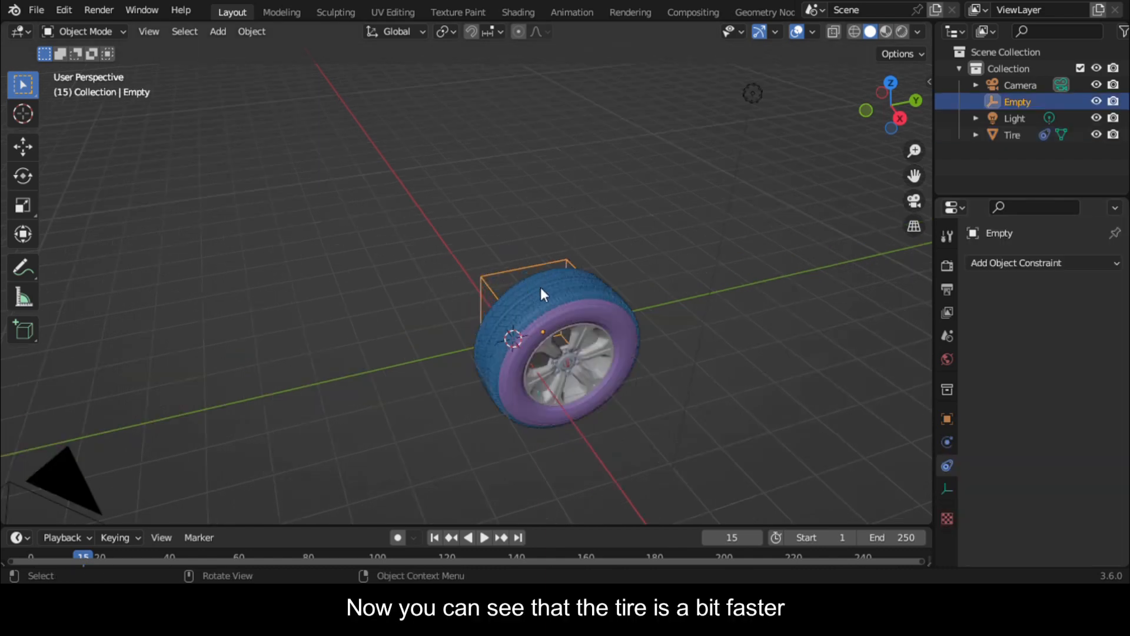
Move the empty along the global Y axis to test the tire's rotation speed again
{"action": "key", "text": "g"}
{"action": "key", "text": "y"}
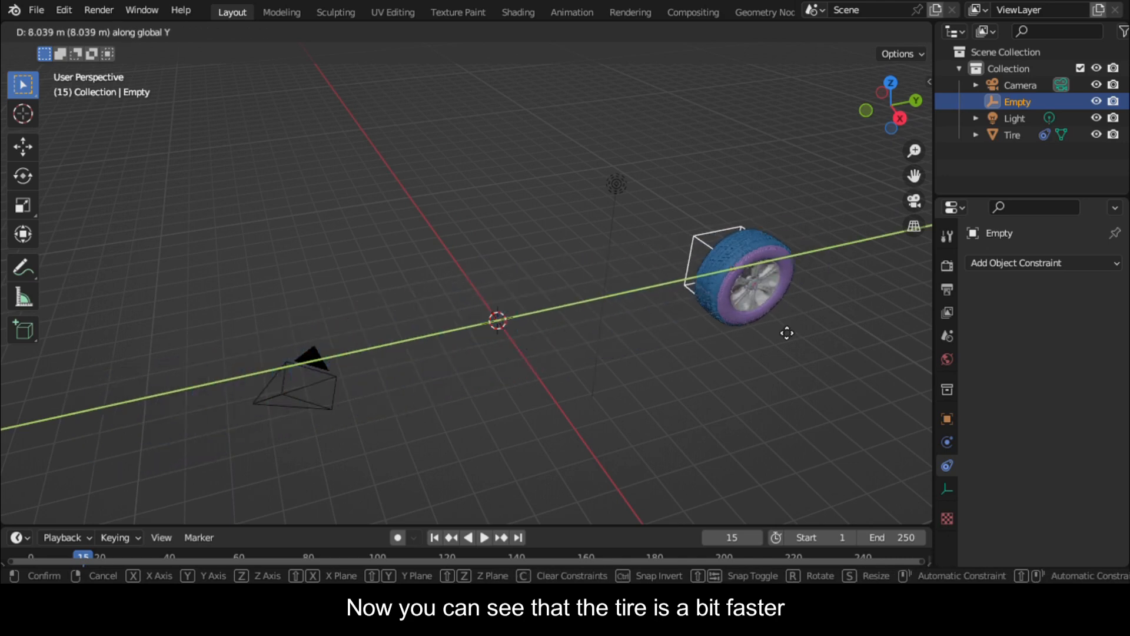
{"action": "left_click", "coordinate": [531, 372]}
Select the tire and multiply its Transformation constraint's maximum X rotation by 2, giving 1440°
{"action": "scroll", "coordinate": [542, 374], "scroll_direction": "up", "scroll_amount": 4}
{"action": "left_click", "coordinate": [554, 367]}
{"action": "scroll", "coordinate": [1058, 442], "scroll_direction": "down", "scroll_amount": 10}
{"action": "double_click", "coordinate": [1065, 421]}
{"action": "left_click", "coordinate": [1075, 421]}
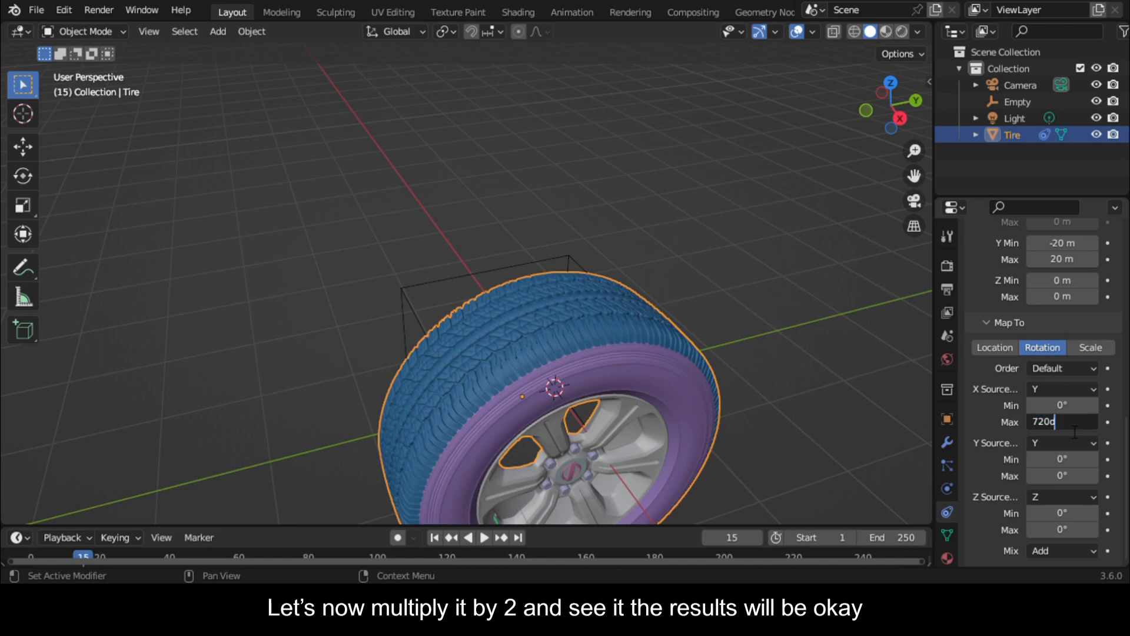
{"action": "type", "text": "*2"}
{"action": "key", "text": "Return"}
Select the empty and move it along the global Y axis twice to check the tire's rotation speed and direction
{"action": "scroll", "coordinate": [450, 280], "scroll_direction": "down", "scroll_amount": 6}
{"action": "left_click", "coordinate": [450, 280]}
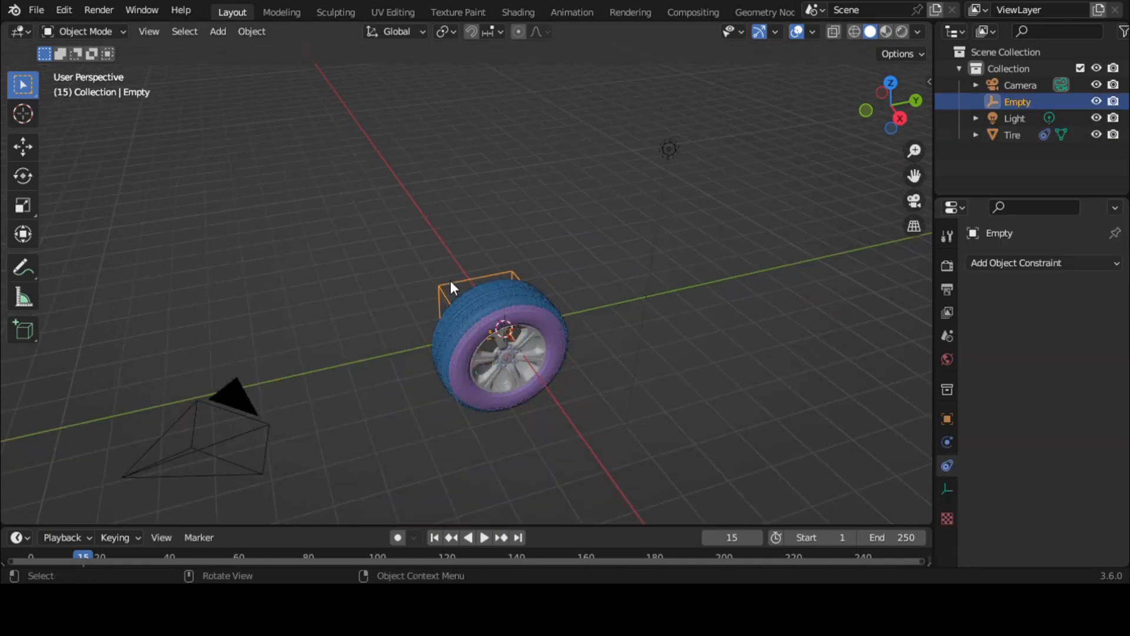
{"action": "key", "text": "g"}
{"action": "key", "text": "y"}
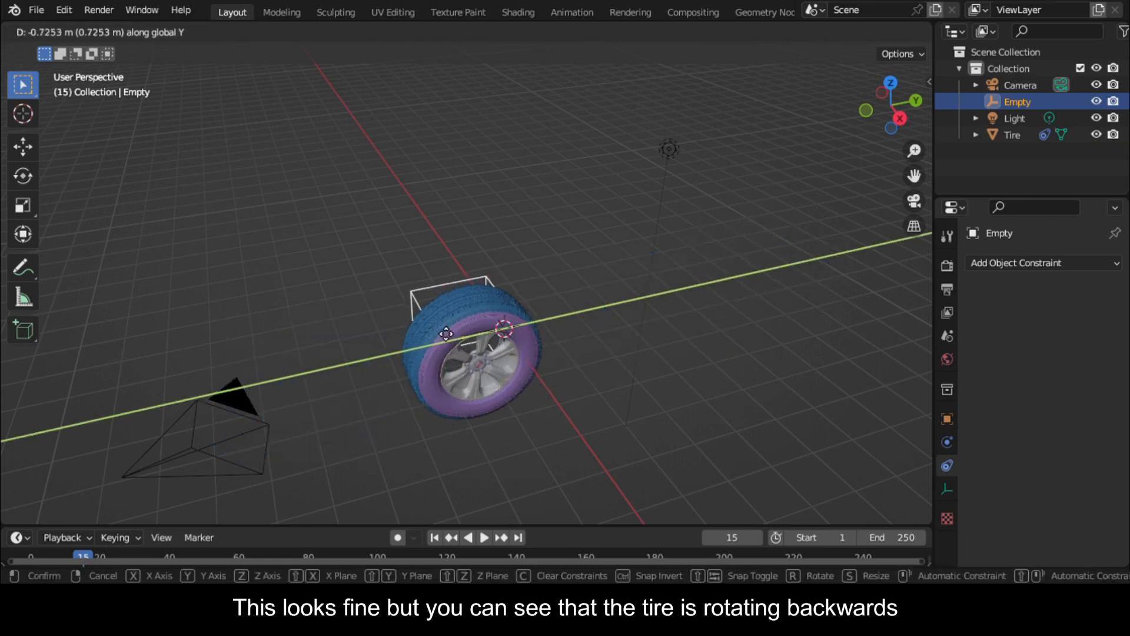
{"action": "left_click", "coordinate": [460, 349]}
{"action": "scroll", "coordinate": [461, 363], "scroll_direction": "up", "scroll_amount": 2}
{"action": "key", "text": "g"}
{"action": "key", "text": "y"}
{"action": "left_click", "coordinate": [547, 316]}
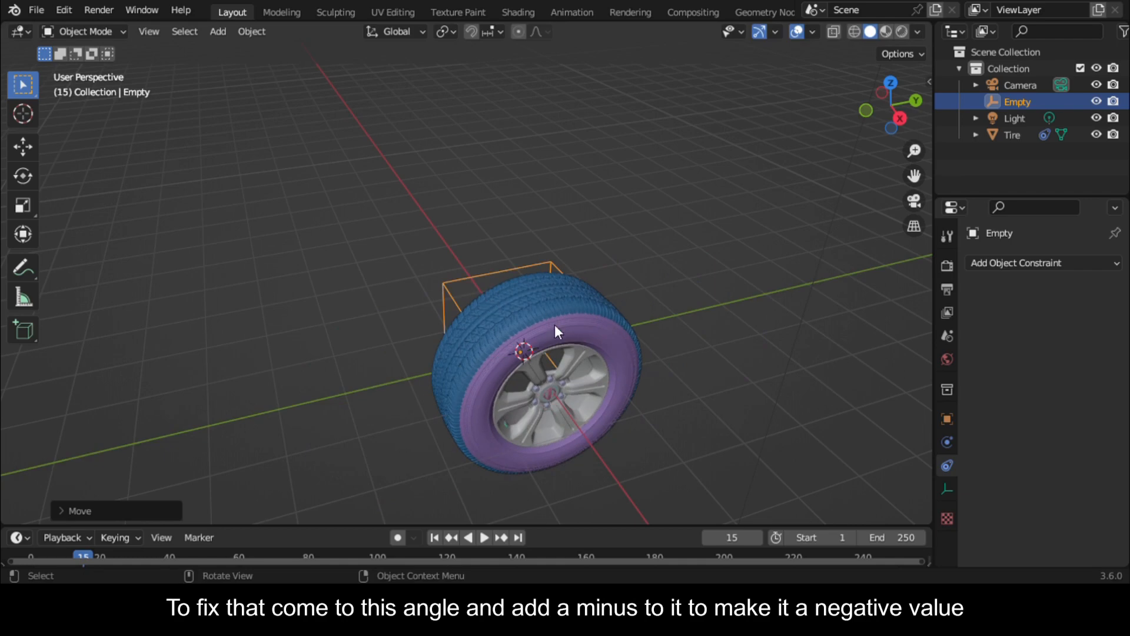
Select the tire and reverse its rotation by setting the Transformation constraint's maximum X rotation to -1440°
{"action": "left_click", "coordinate": [548, 319]}
{"action": "scroll", "coordinate": [1103, 394], "scroll_direction": "down", "scroll_amount": 10}
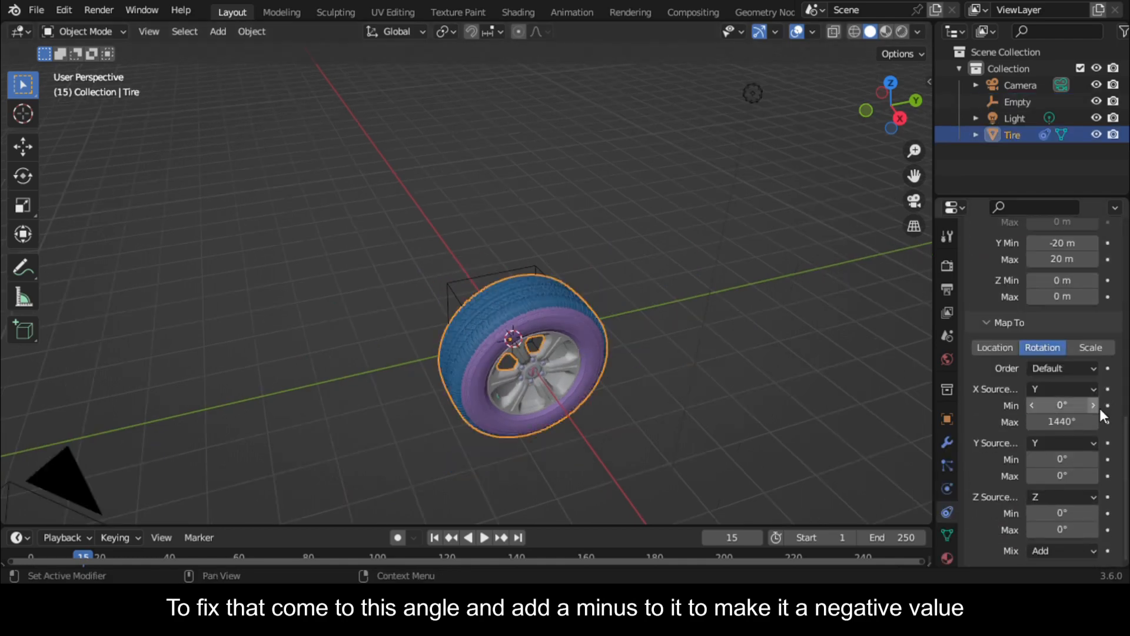
{"action": "double_click", "coordinate": [1053, 422]}
{"action": "left_click", "coordinate": [1038, 422]}
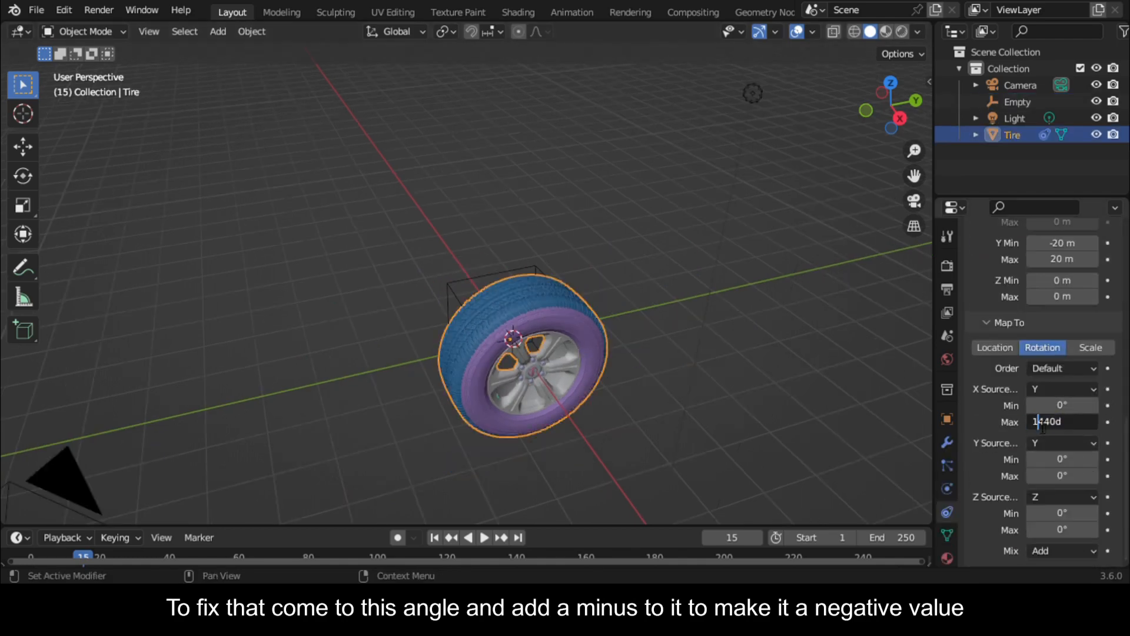
{"action": "type", "text": "-"}
{"action": "key", "text": "Return"}
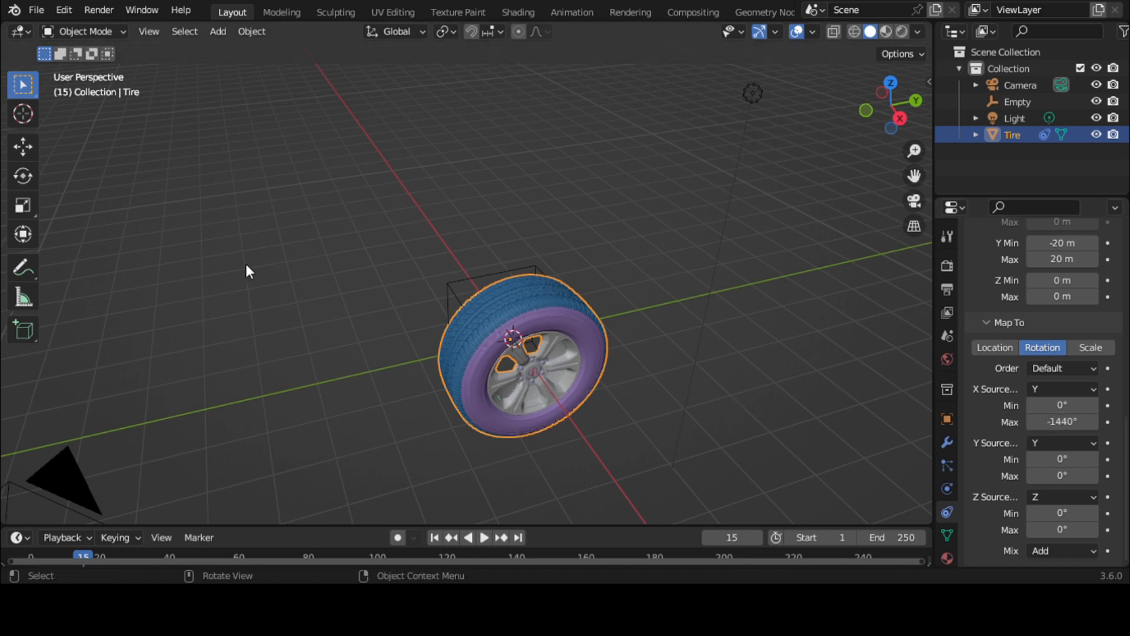
Select the empty and move it in the positive direction along the global Y axis, away from the world origin
{"action": "left_click", "coordinate": [446, 283]}
{"action": "key", "text": "g"}
{"action": "key", "text": "y"}
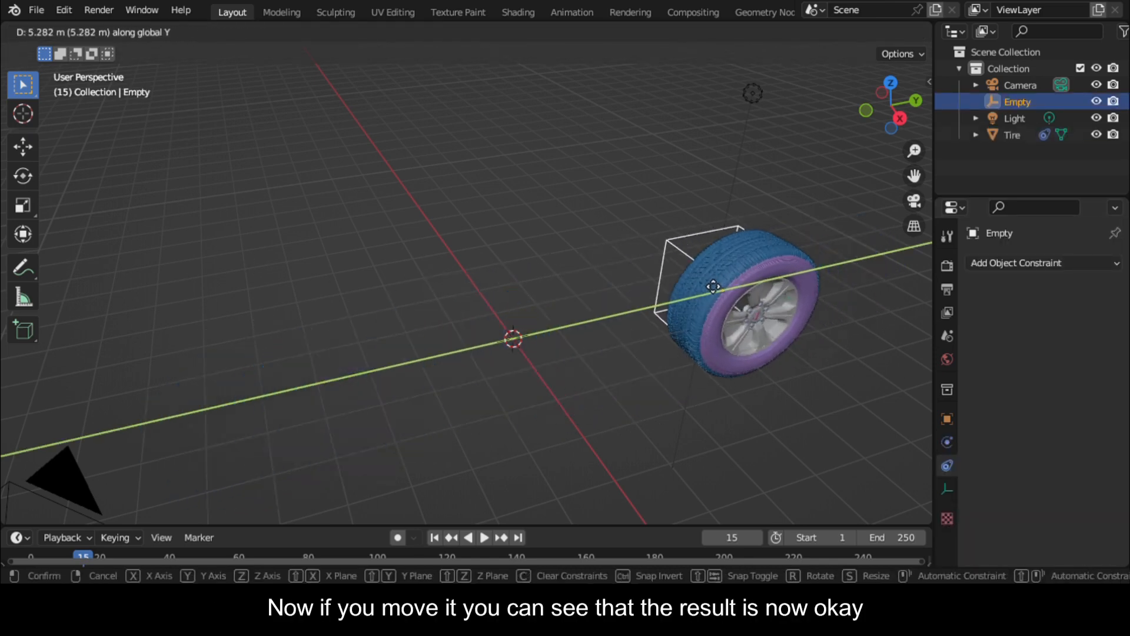
{"action": "left_click", "coordinate": [857, 288]}
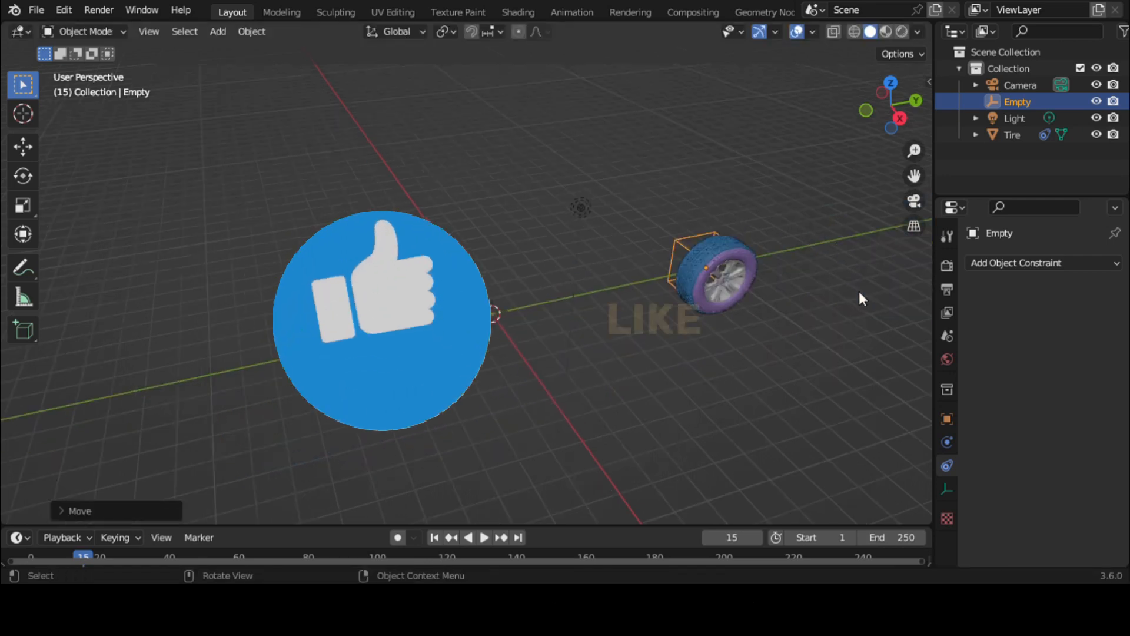
Enable Auto Keying in an enlarged timeline and keyframe the empty at its current position on frame 1
{"action": "left_click_drag", "start_coordinate": [583, 524], "coordinate": [585, 389]}
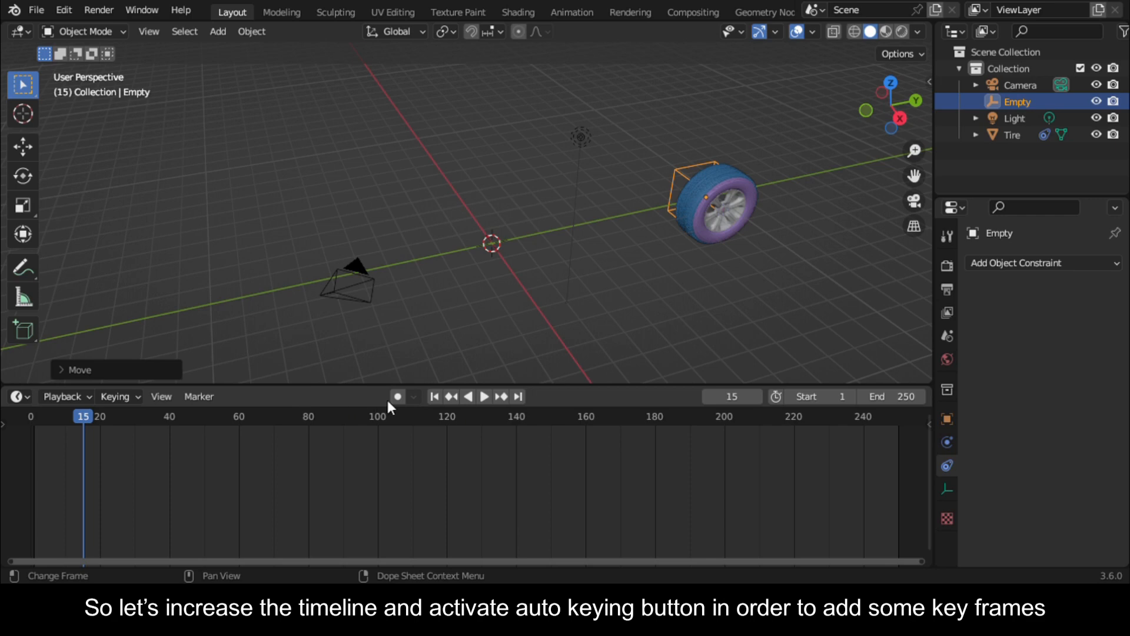
{"action": "left_click", "coordinate": [397, 397]}
{"action": "left_click", "coordinate": [35, 420]}
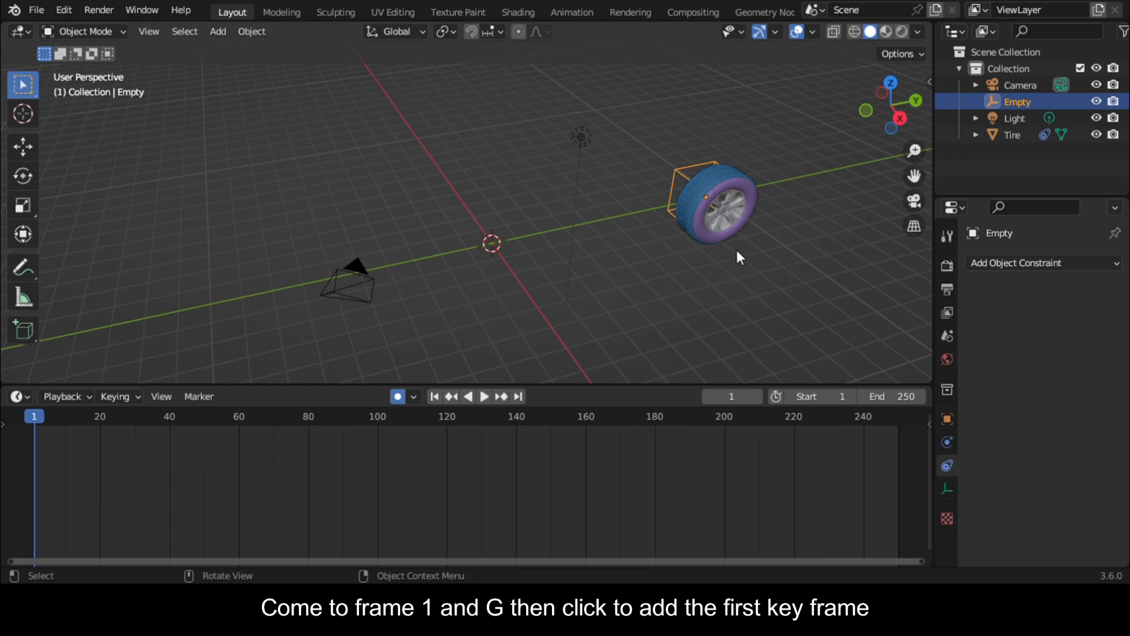
{"action": "key", "text": "g"}
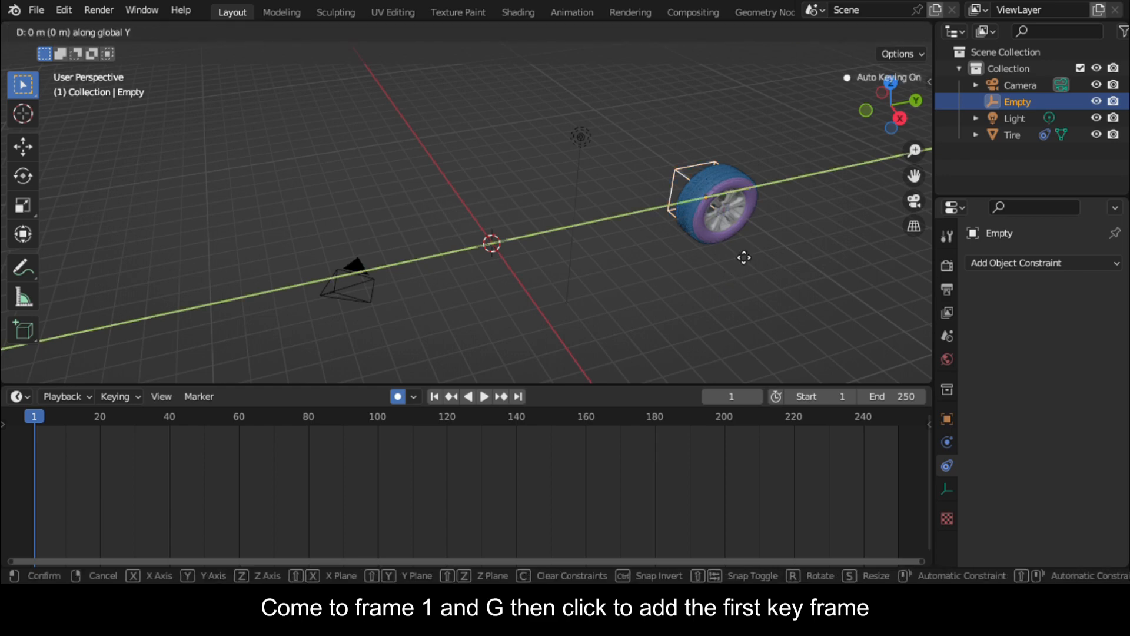
{"action": "left_click", "coordinate": [744, 257]}
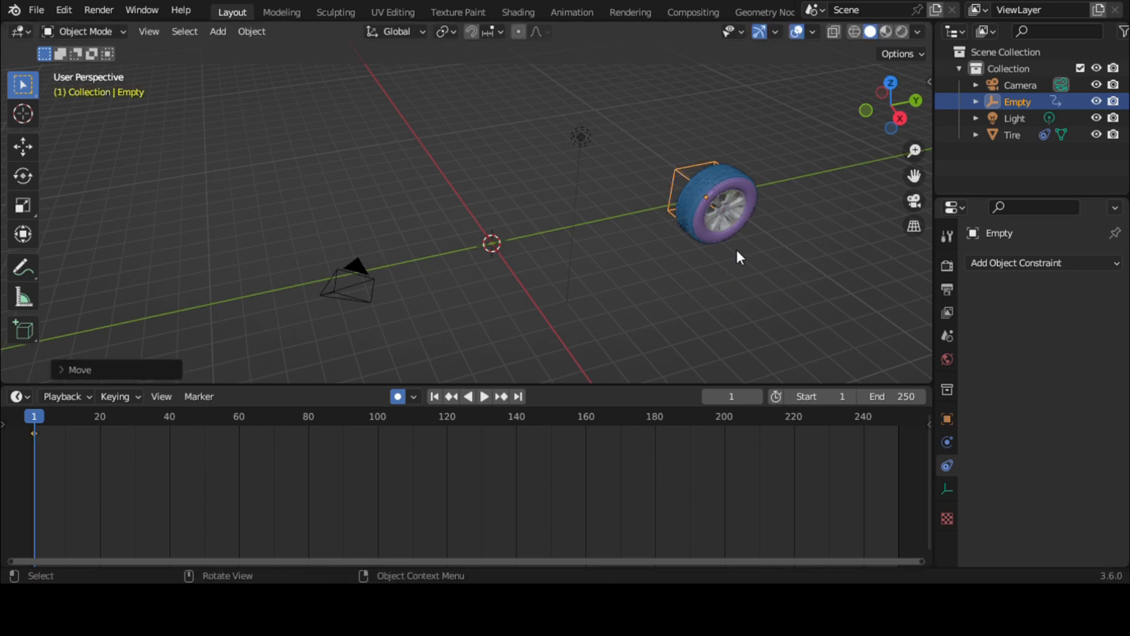
At frame 100, move the empty along the negative global Y axis past the camera to keyframe its end position
{"action": "left_click", "coordinate": [379, 420]}
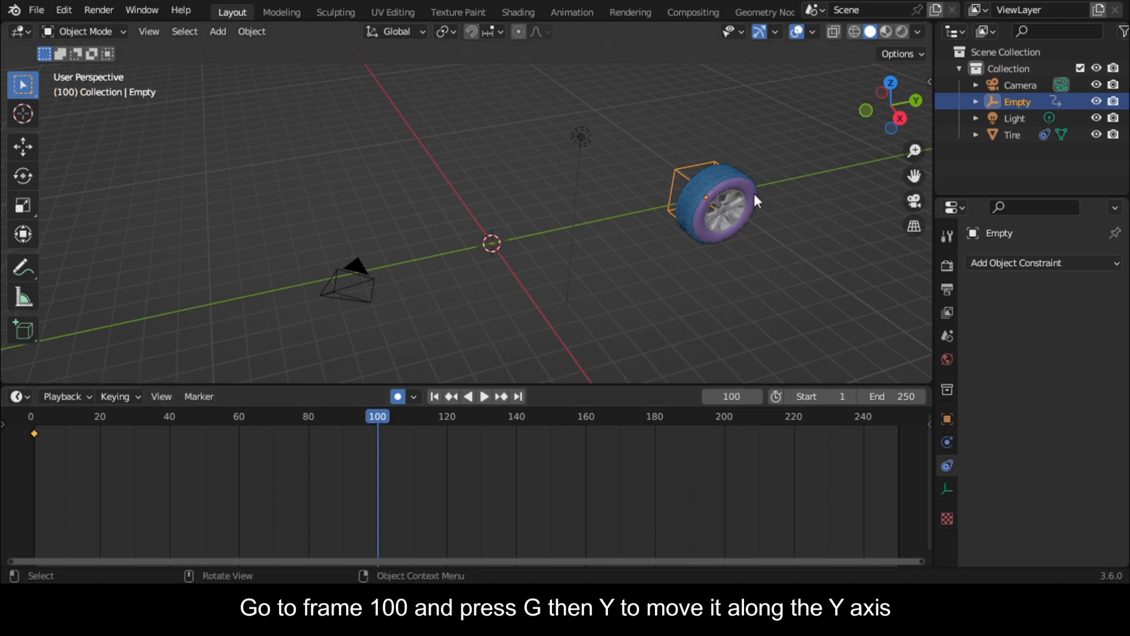
{"action": "key", "text": "g"}
{"action": "key", "text": "y"}
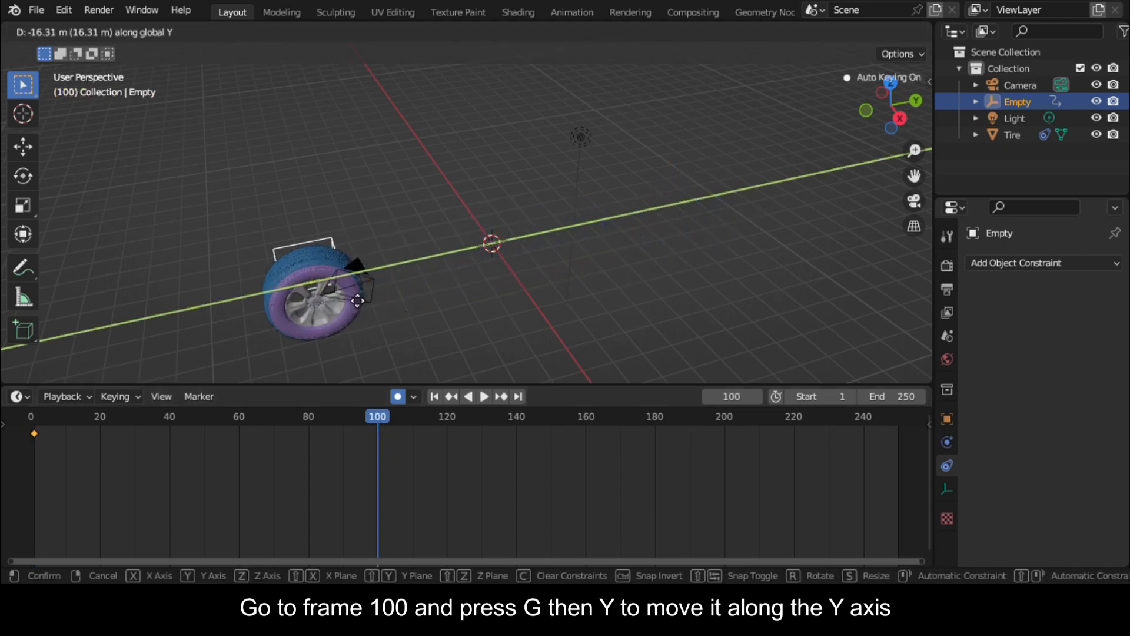
{"action": "left_click", "coordinate": [170, 321]}
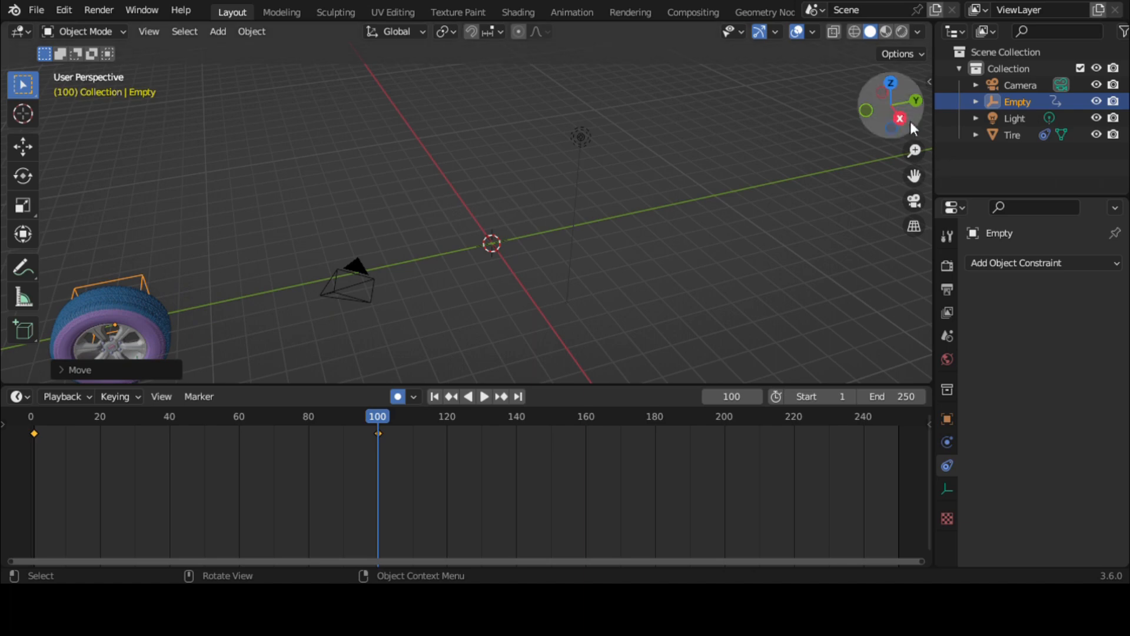
Set the animation's end frame to 100 and play back the rolling tire
{"action": "middle_click_drag", "start_coordinate": [235, 282], "coordinate": [299, 246]}
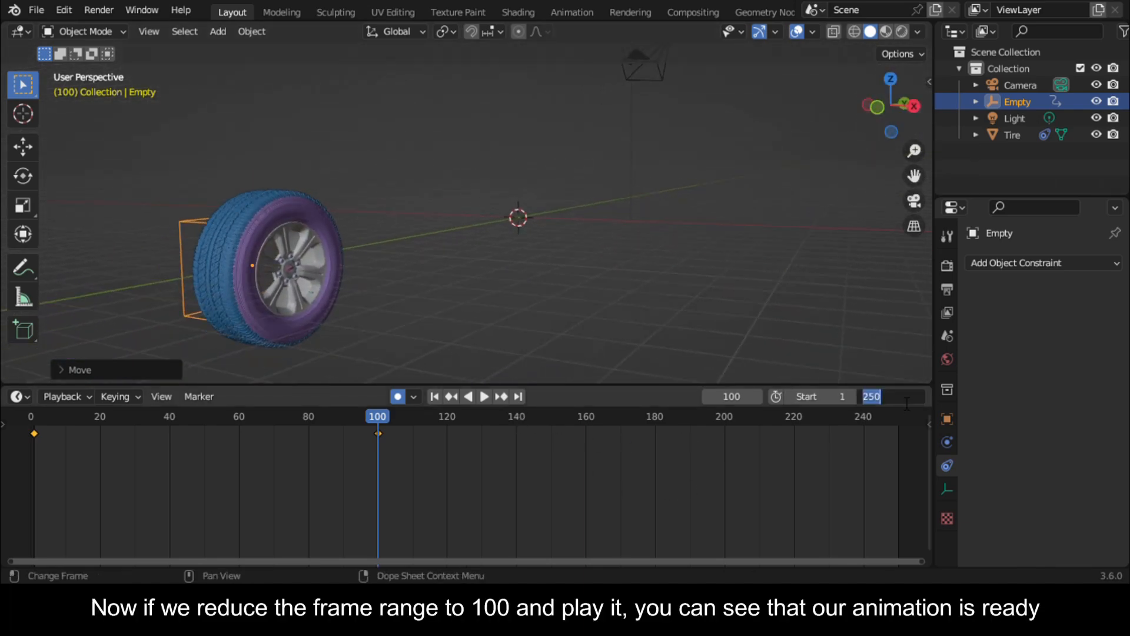
{"action": "key", "text": "Return"}
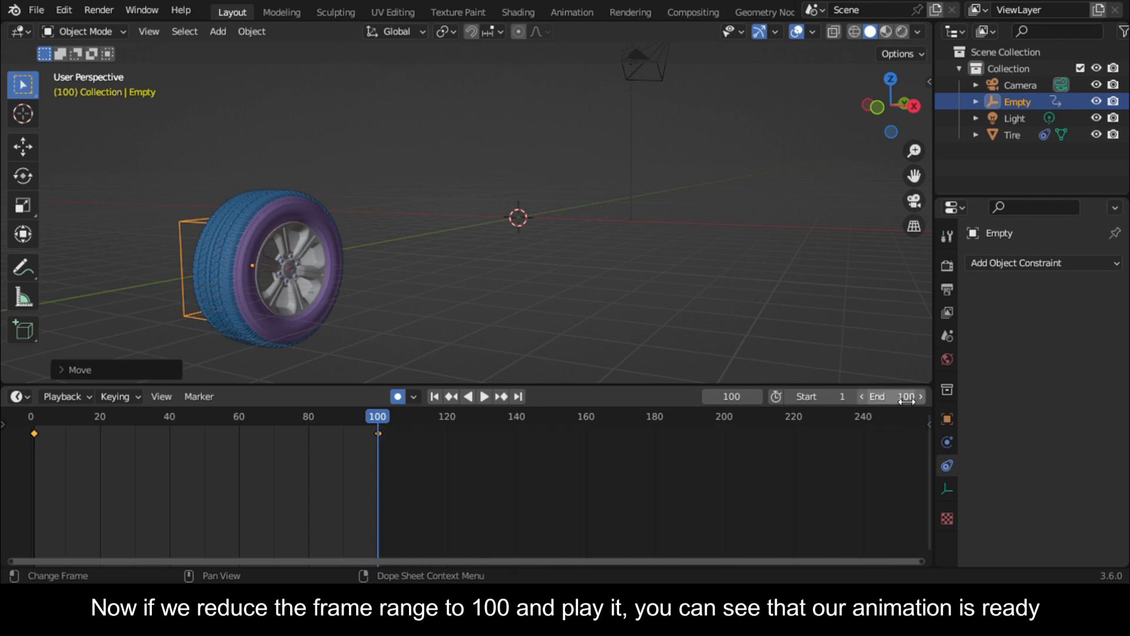
{"action": "key", "text": "space"}
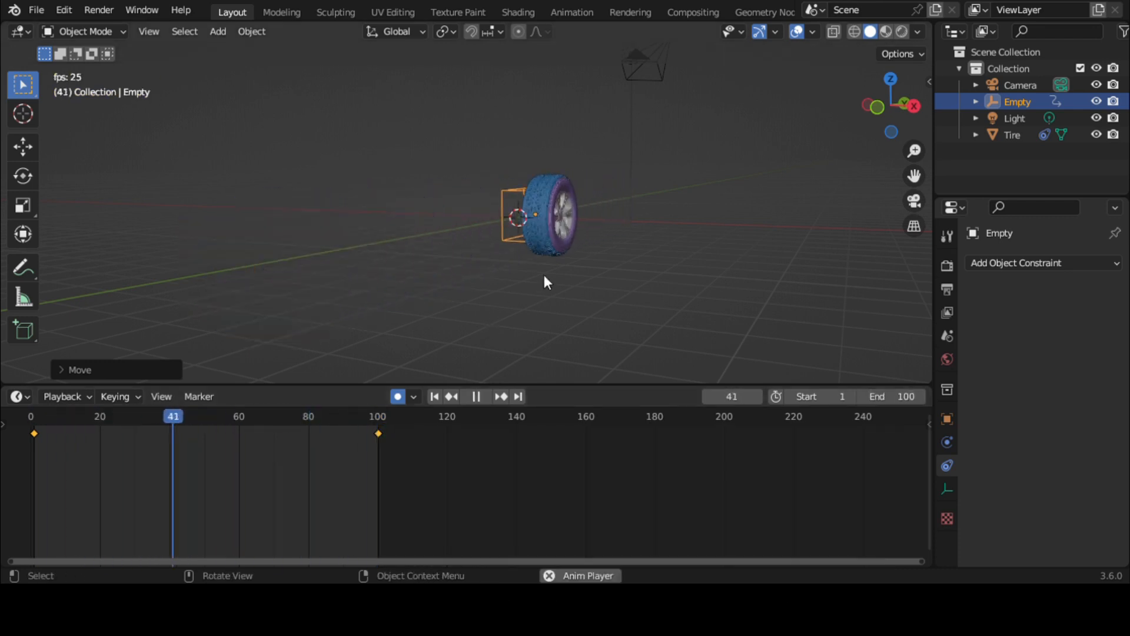
{"action": "key", "text": "ctrl+s"}
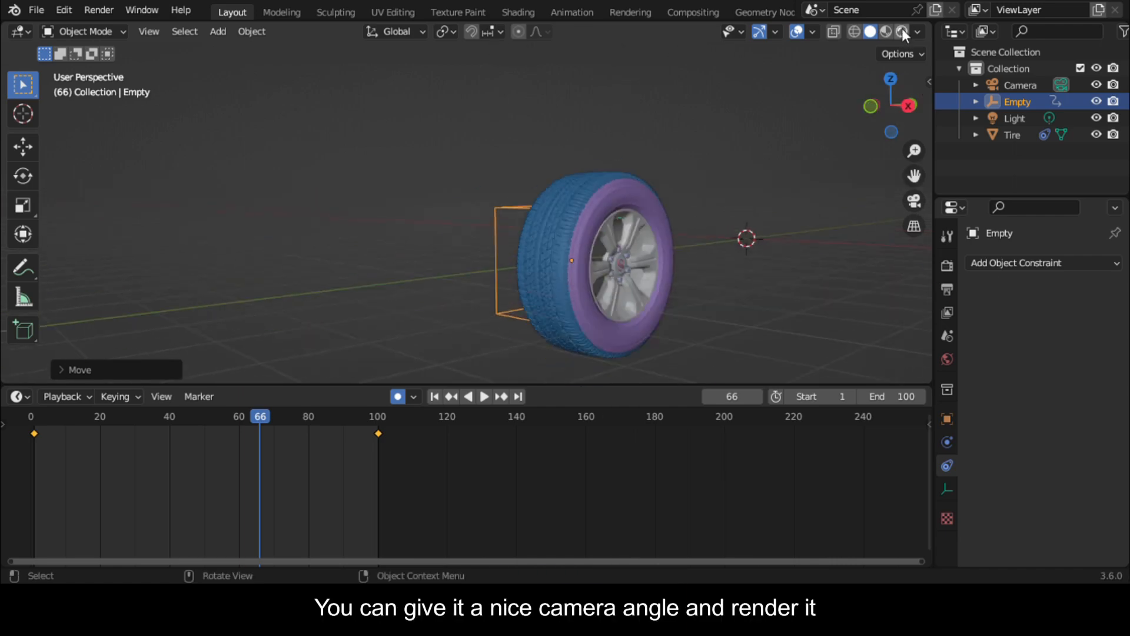
Switch the viewport to rendered shading and preview the tire animation through the camera
{"action": "left_click", "coordinate": [902, 31]}
{"action": "left_click", "coordinate": [947, 265]}
{"action": "middle_click_drag", "start_coordinate": [824, 226], "coordinate": [744, 197]}
{"action": "key", "text": "space"}
{"action": "key", "text": "space"}
{"action": "key", "text": "KP_0"}
{"action": "key", "text": "n"}
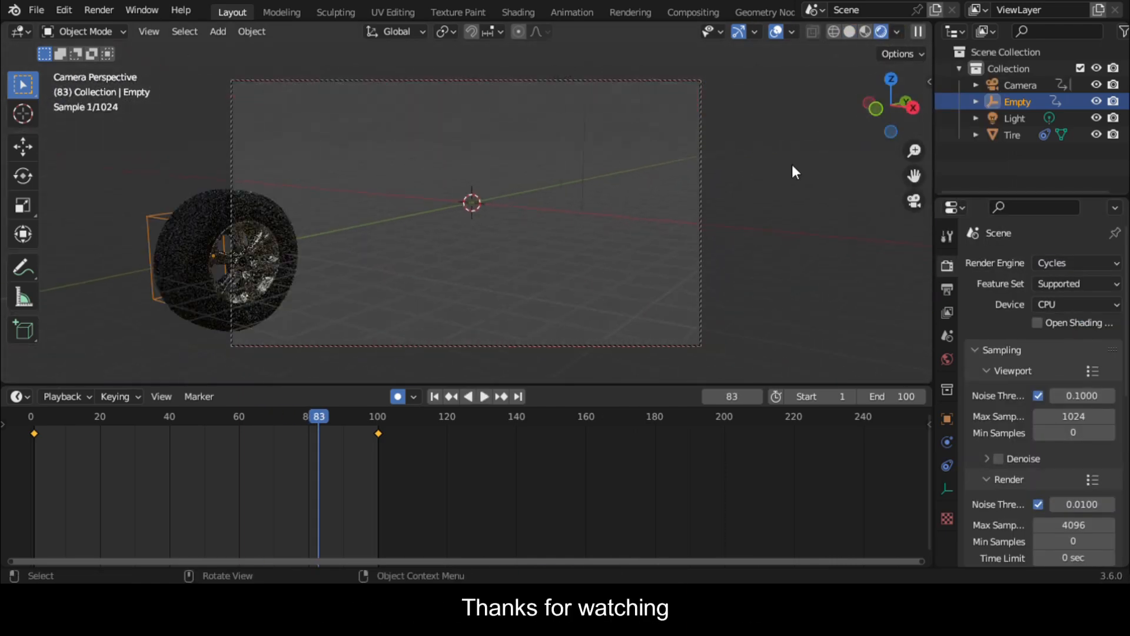
{"action": "key", "text": "space"}
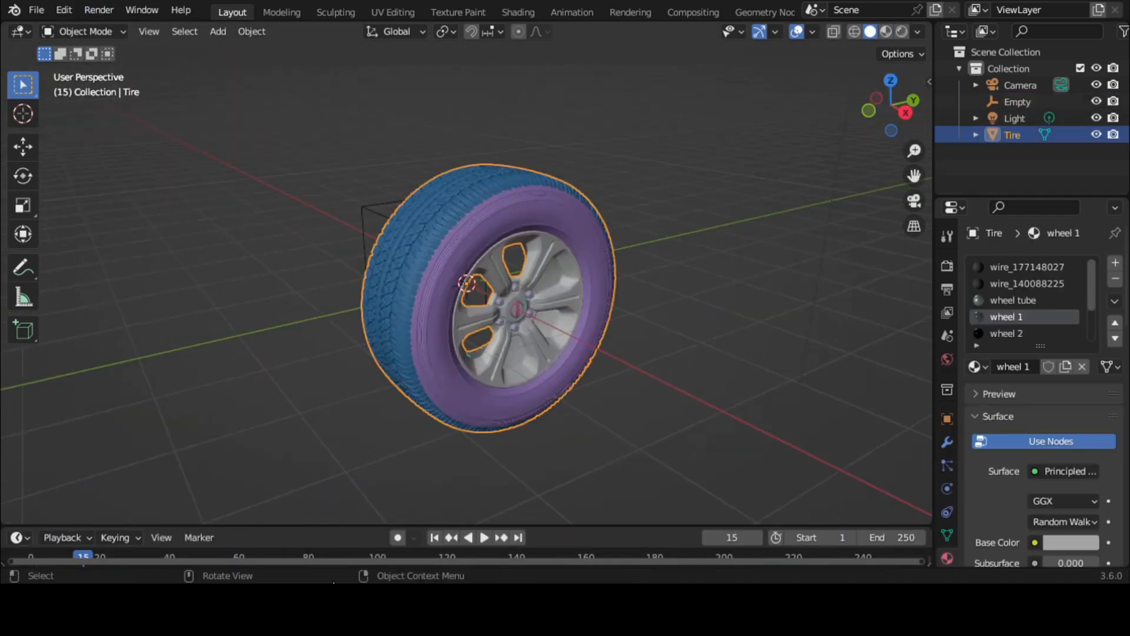
{"action": "left_click", "coordinate": [946, 511]}
{"action": "left_click", "coordinate": [1032, 263]}
{"action": "left_click", "coordinate": [842, 368]}
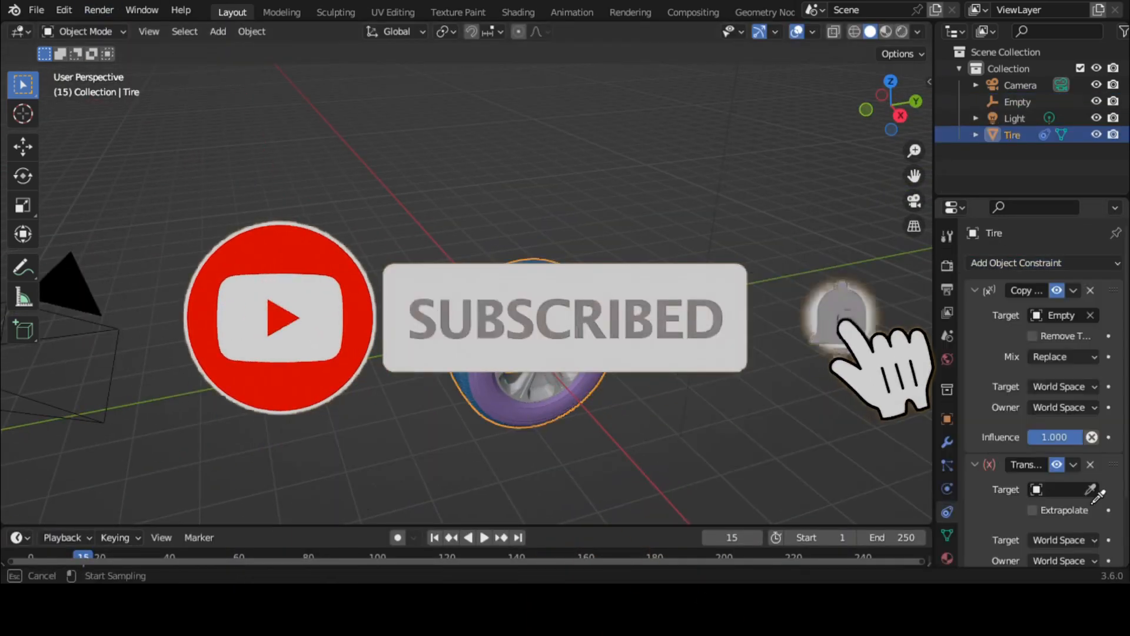
{"action": "scroll", "coordinate": [1040, 518], "scroll_direction": "down", "scroll_amount": 5}
{"action": "left_click", "coordinate": [1069, 477]}
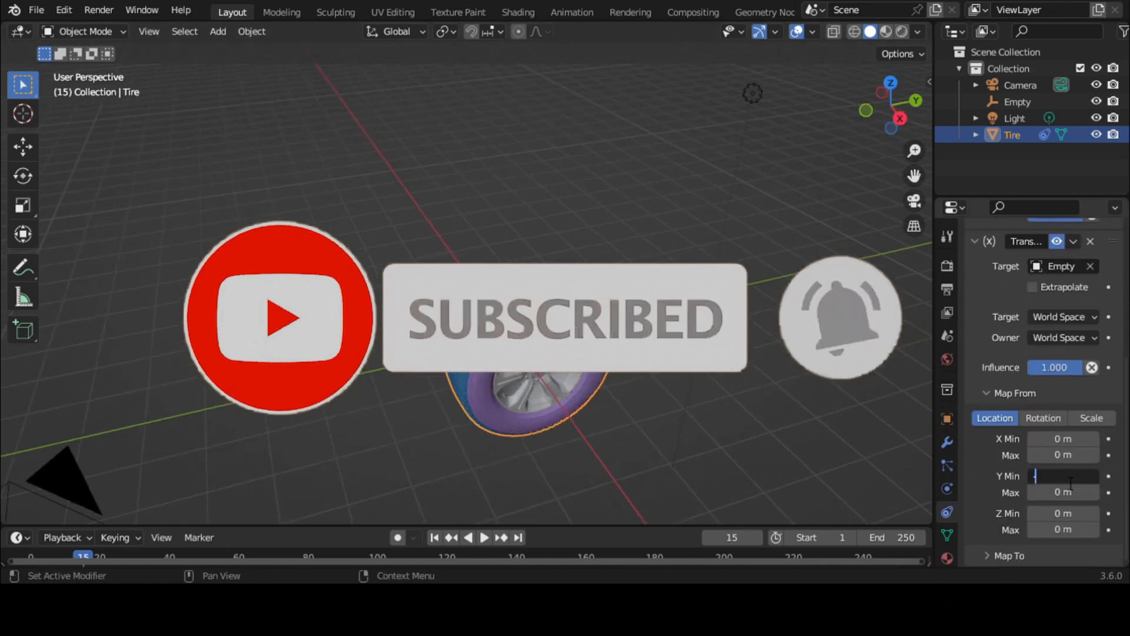
{"action": "type", "text": "-20"}
{"action": "key", "text": "Tab"}
{"action": "type", "text": "20"}
{"action": "key", "text": "Return"}
{"action": "scroll", "coordinate": [1048, 412], "scroll_direction": "down", "scroll_amount": 8}
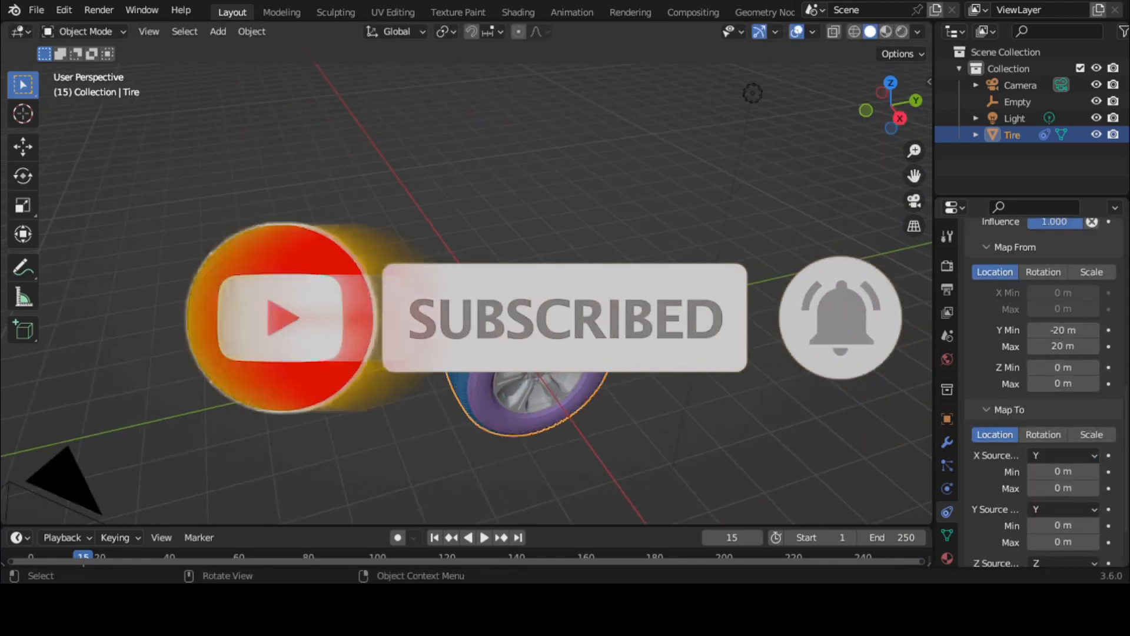
{"action": "left_click", "coordinate": [1043, 368]}
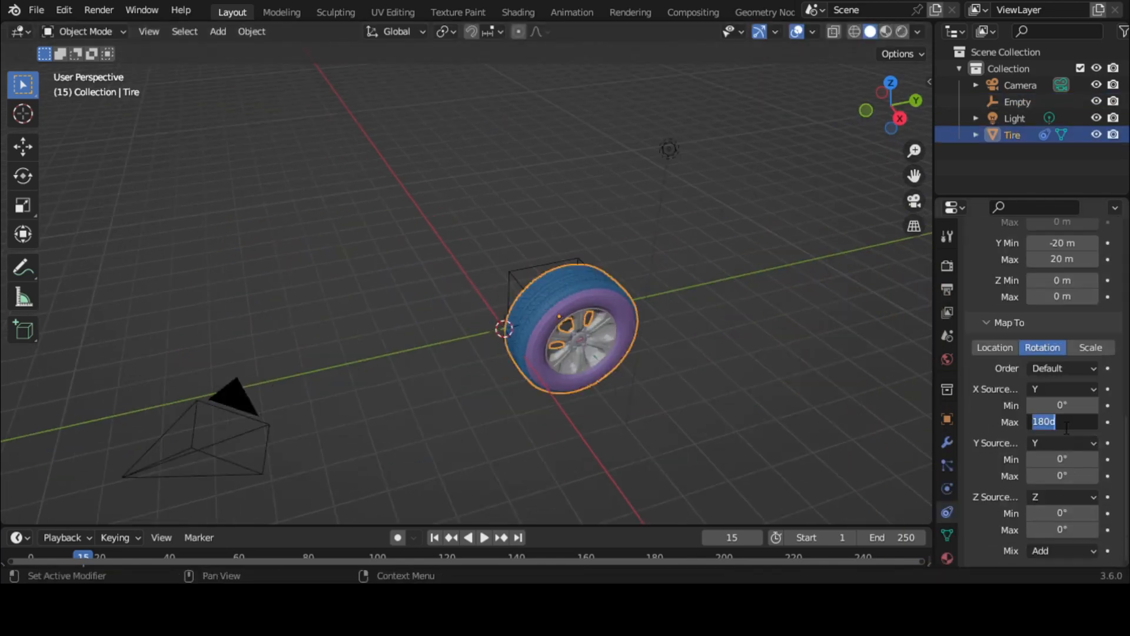
{"action": "type", "text": "360"}
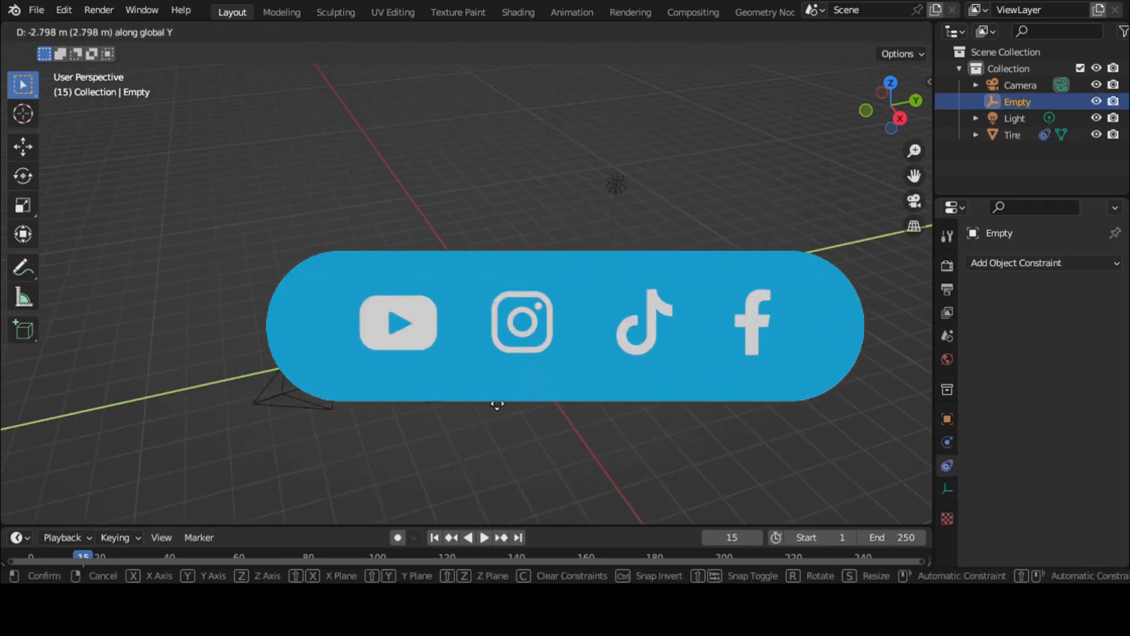